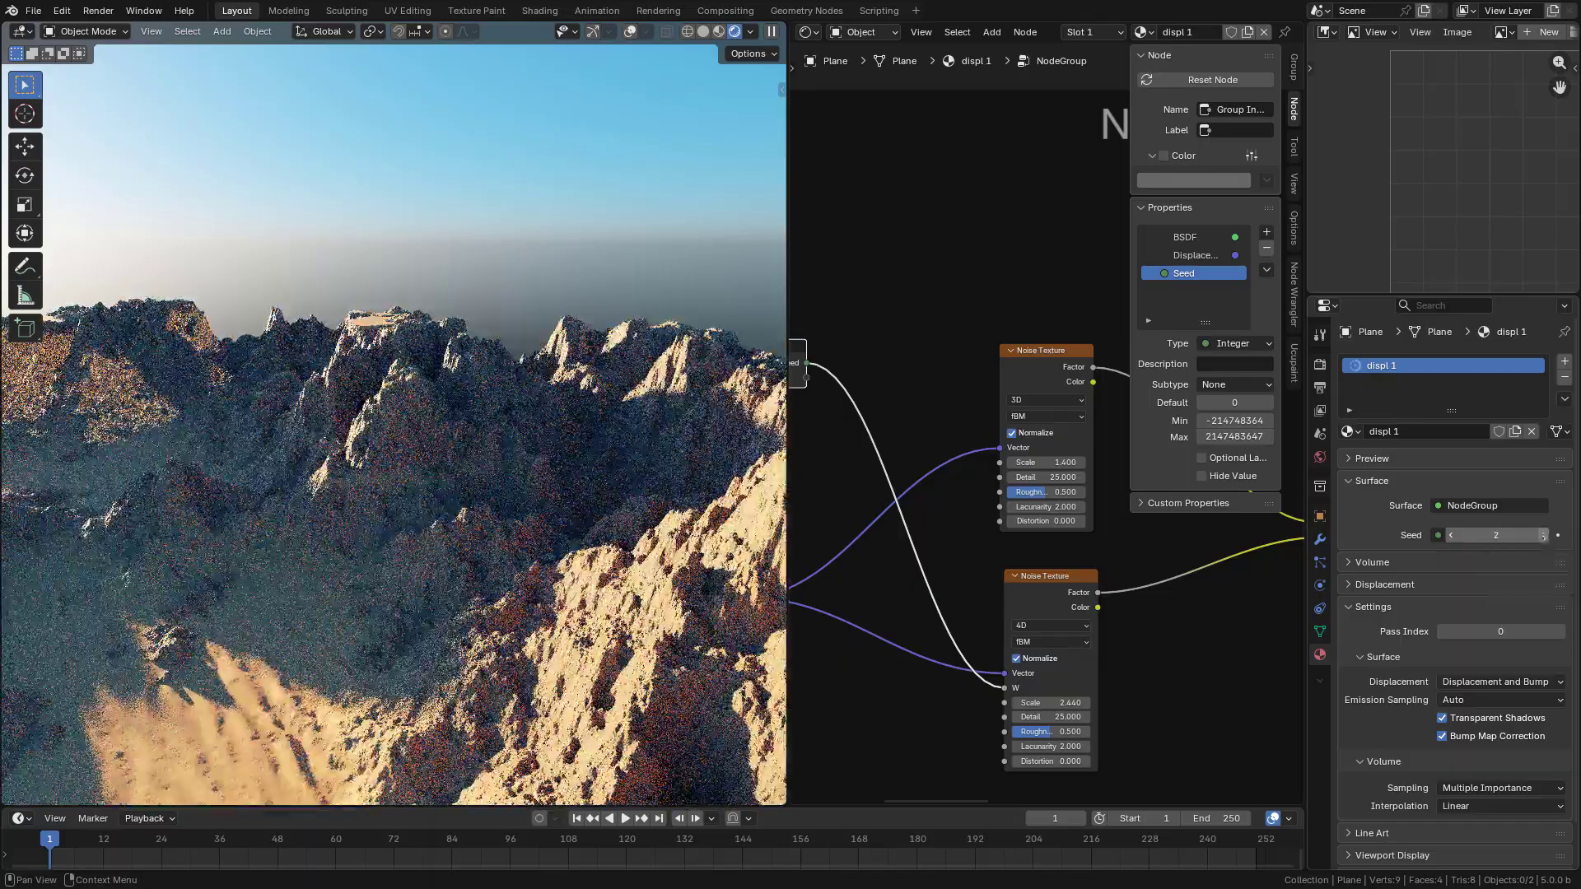
Raise the displ 1 material's Seed one unit at a time, from 2 past 8, to generate different mountain terrains.
click(1543, 536)
click(1543, 536)
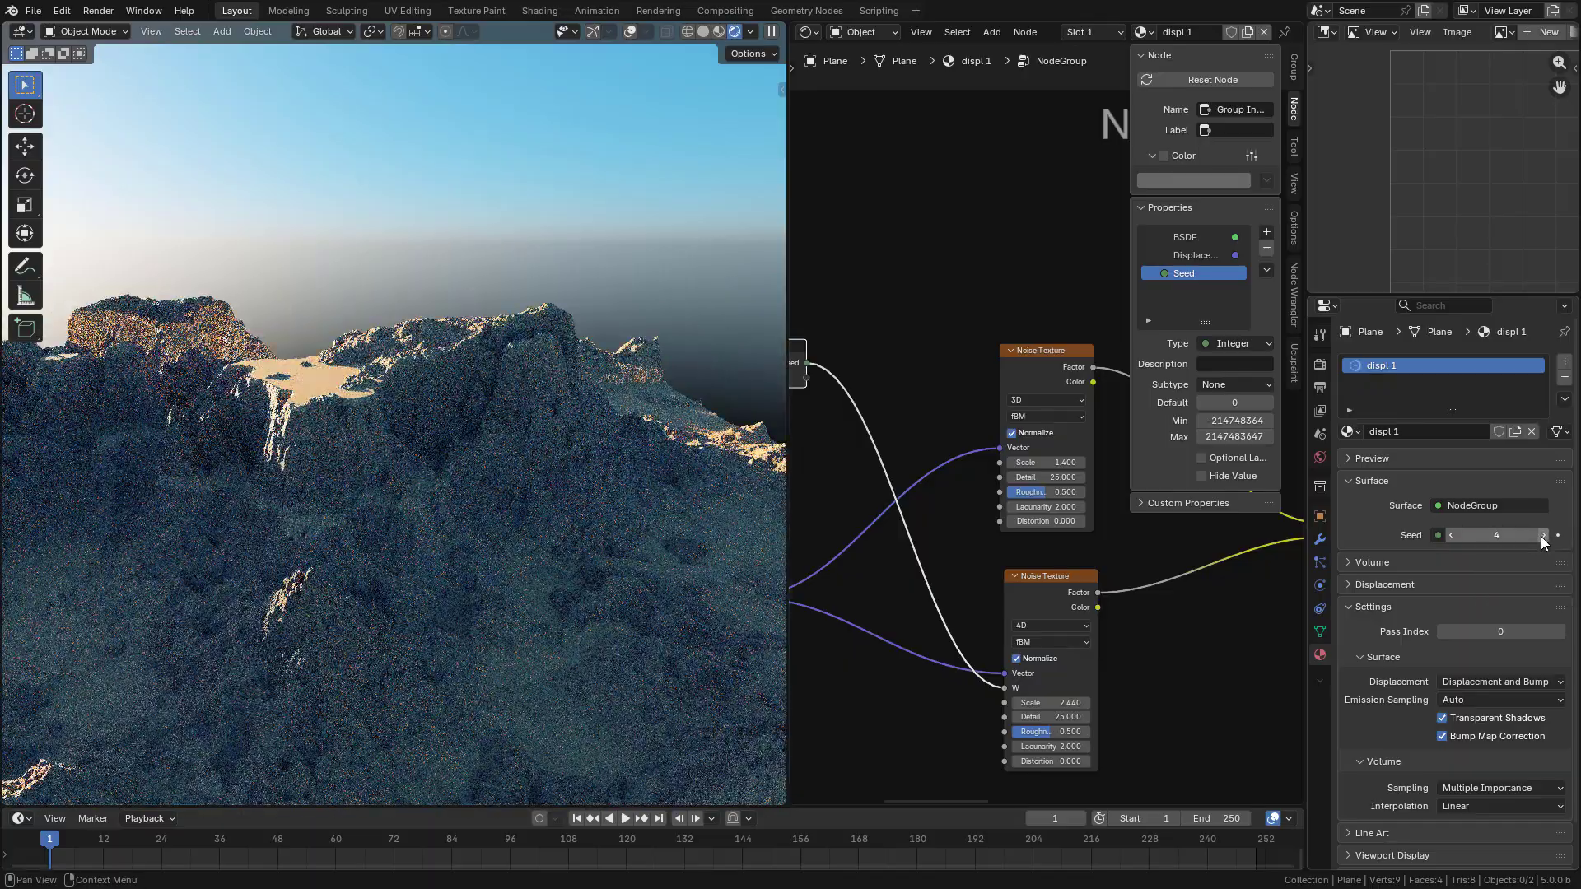
click(1543, 536)
click(1543, 536)
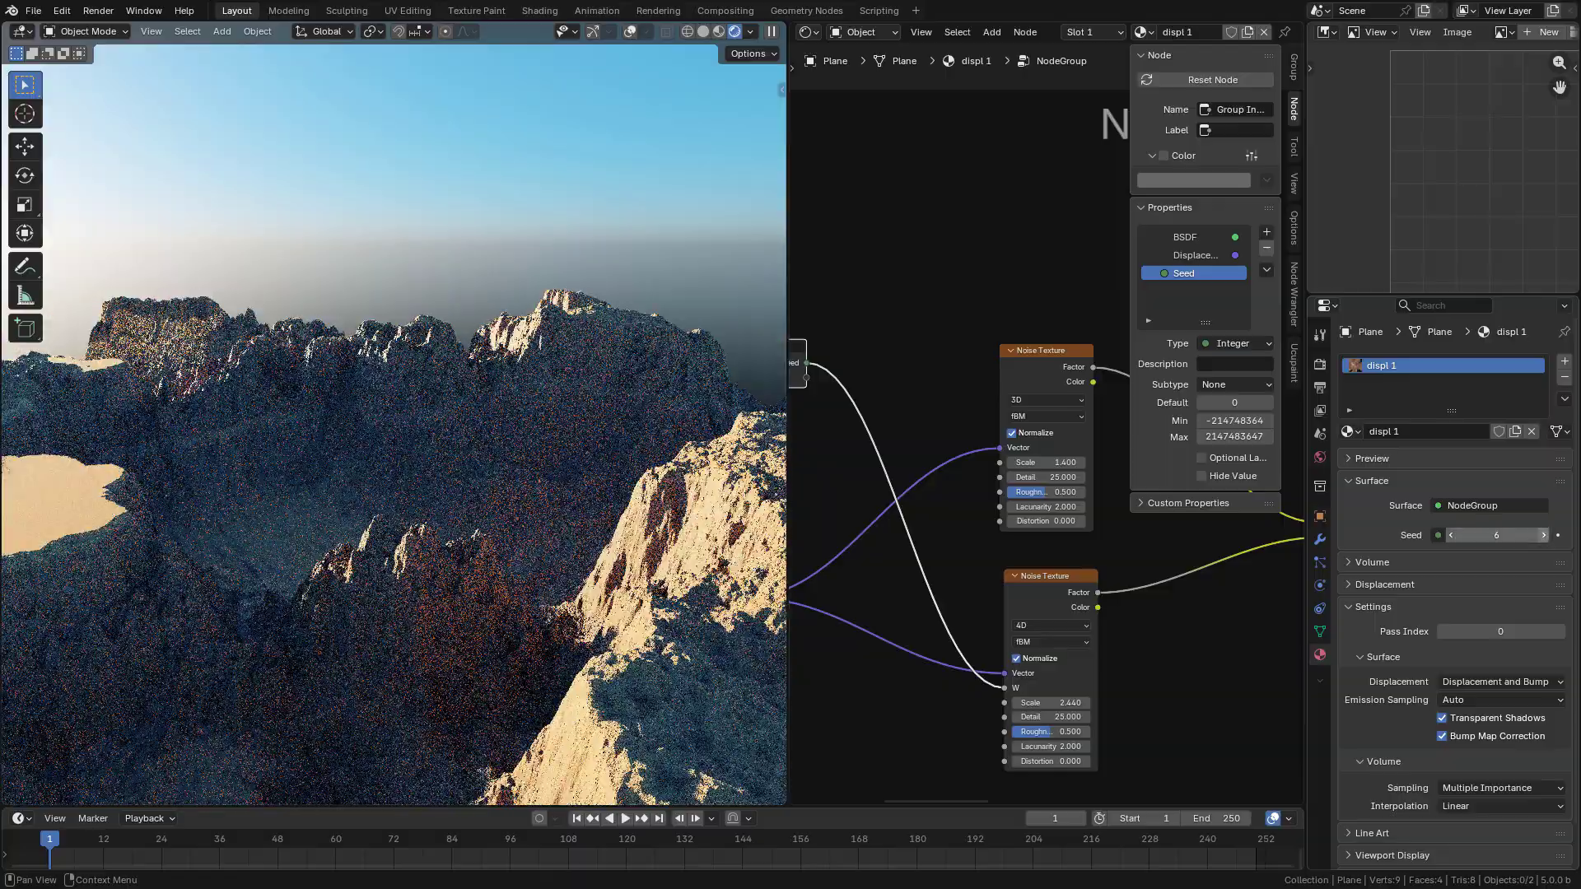
click(1543, 536)
click(1543, 536)
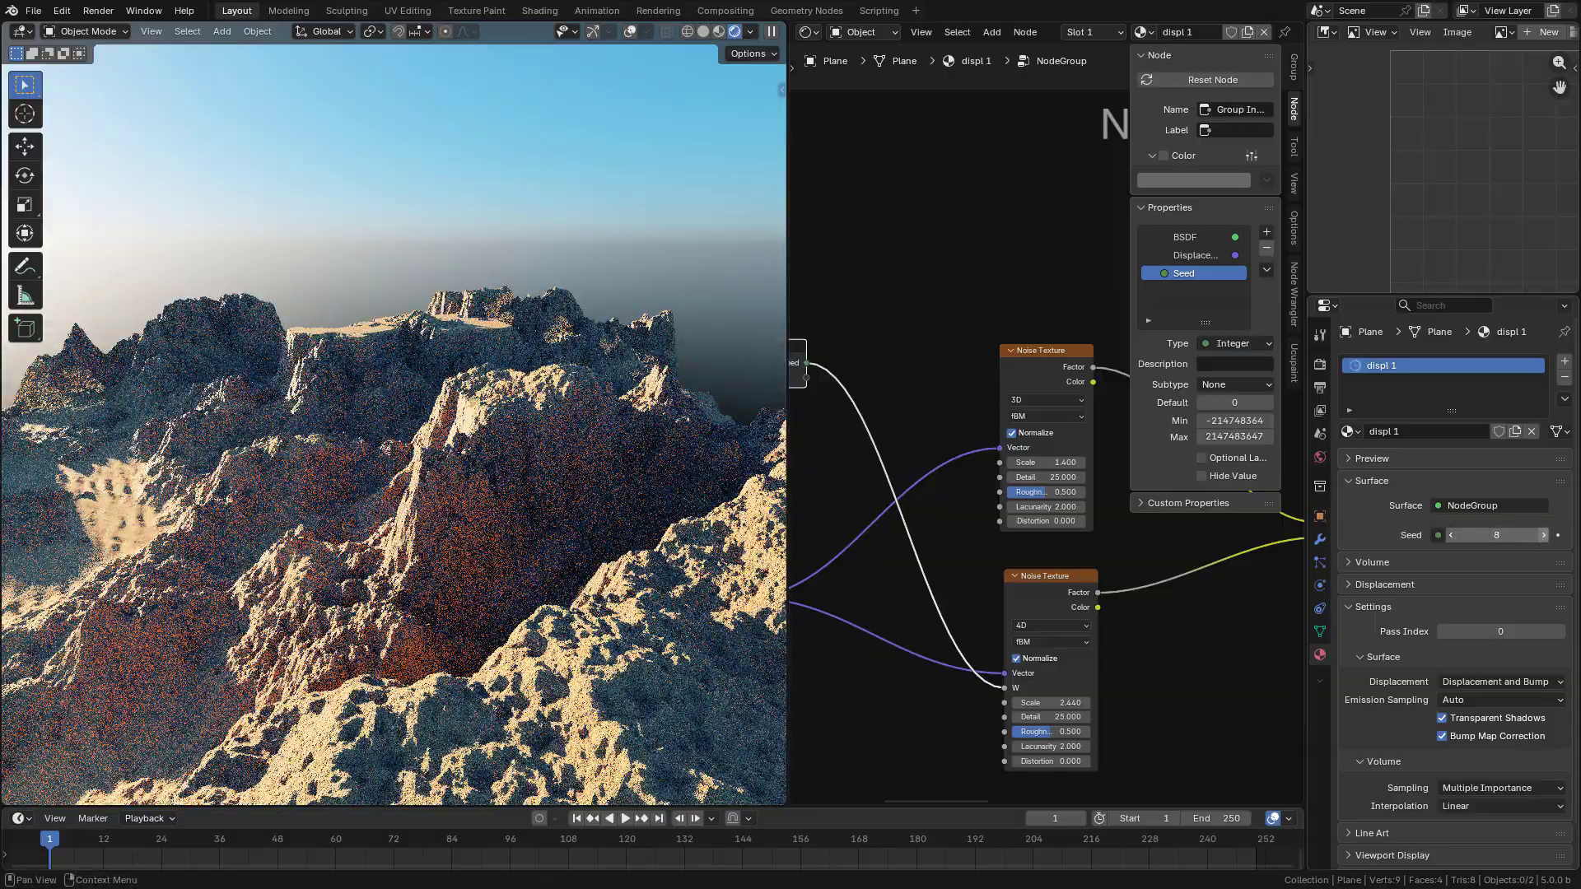
click(1543, 536)
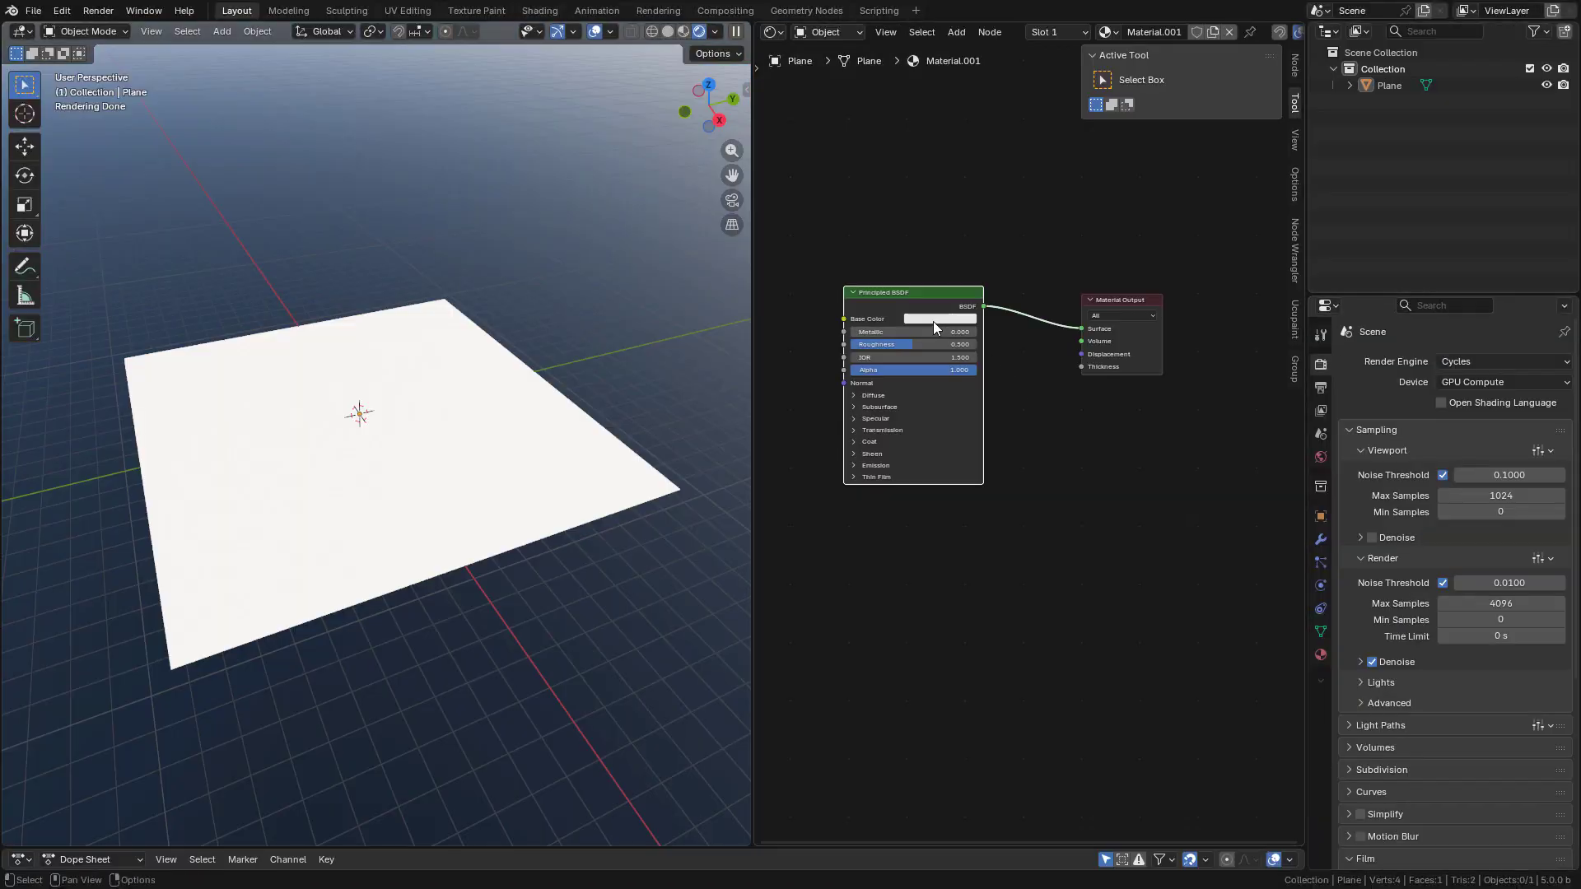
Add a Displacement node below the Principled BSDF and connect it to the Material Output's Displacement input.
key(shift+a)
click(1034, 440)
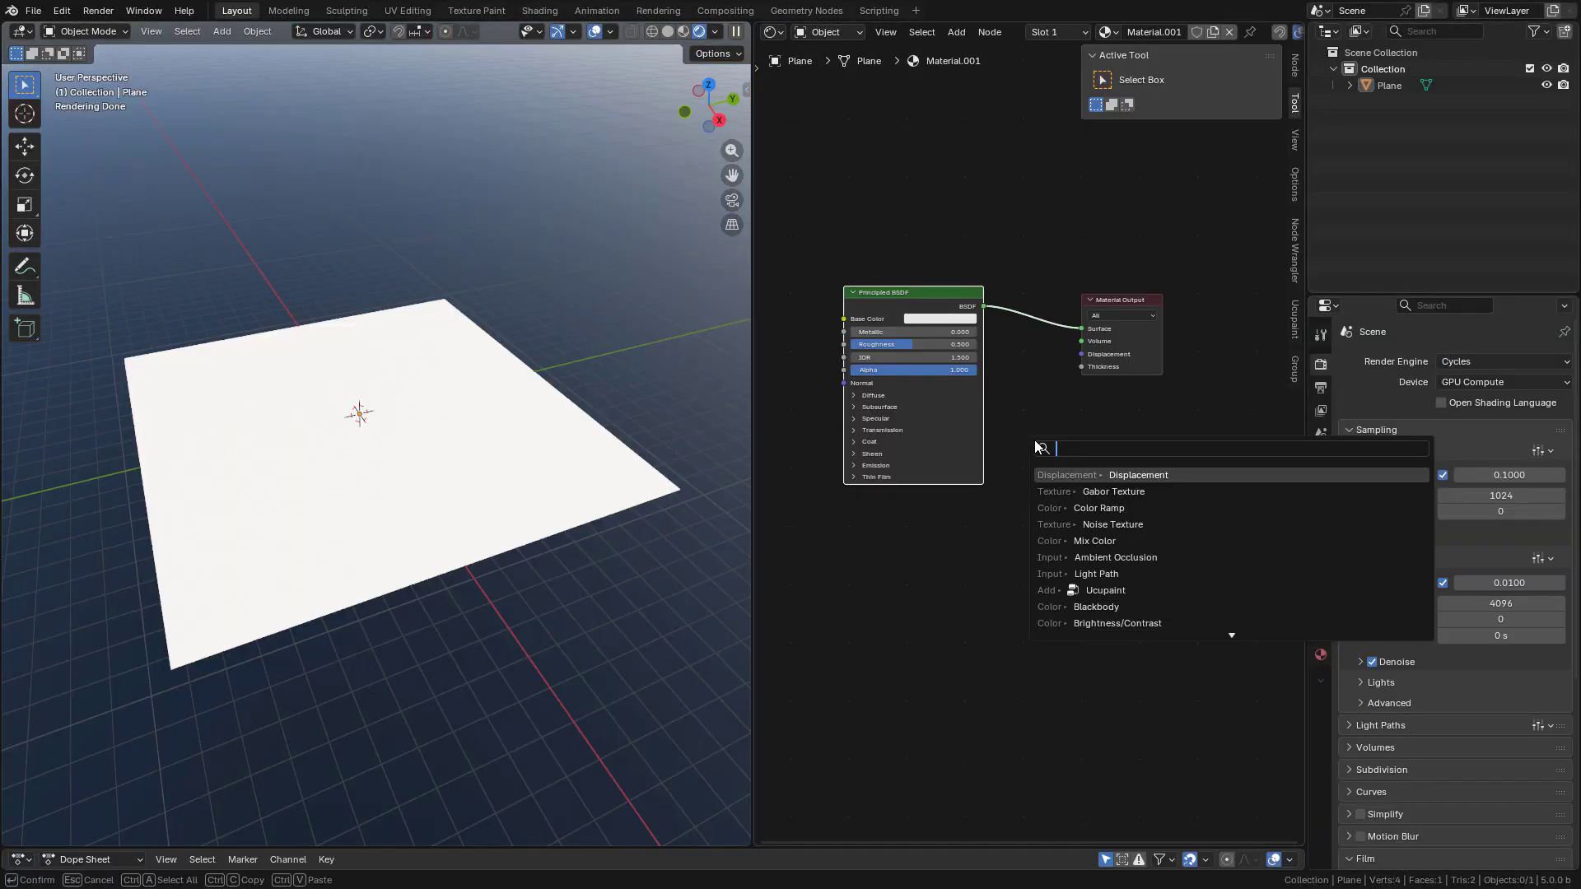
click(1063, 475)
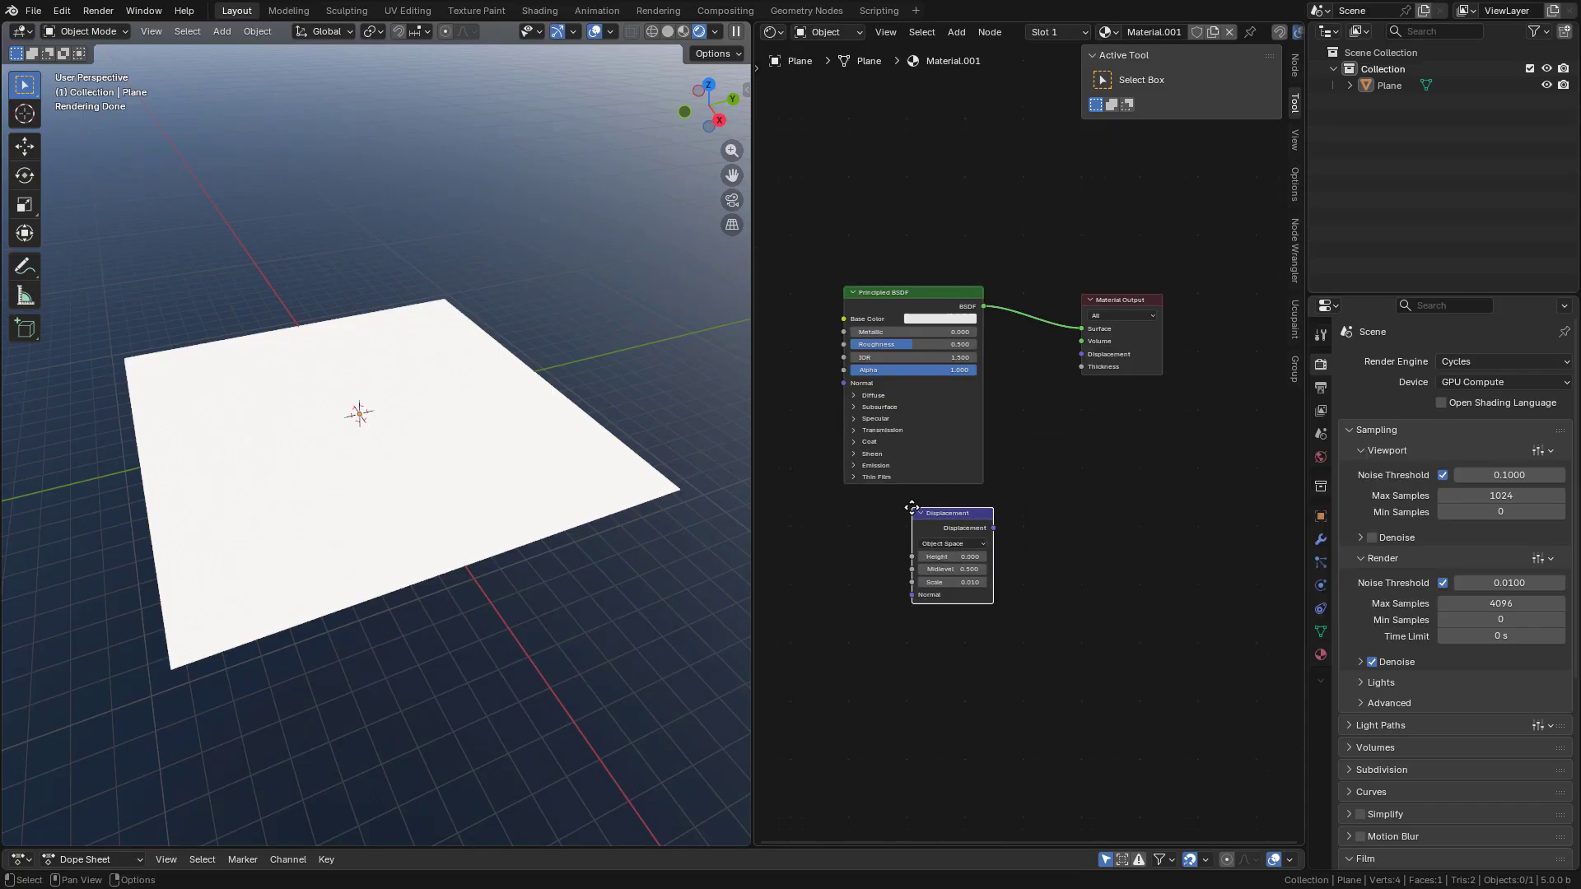
drag(993, 530, 1079, 356)
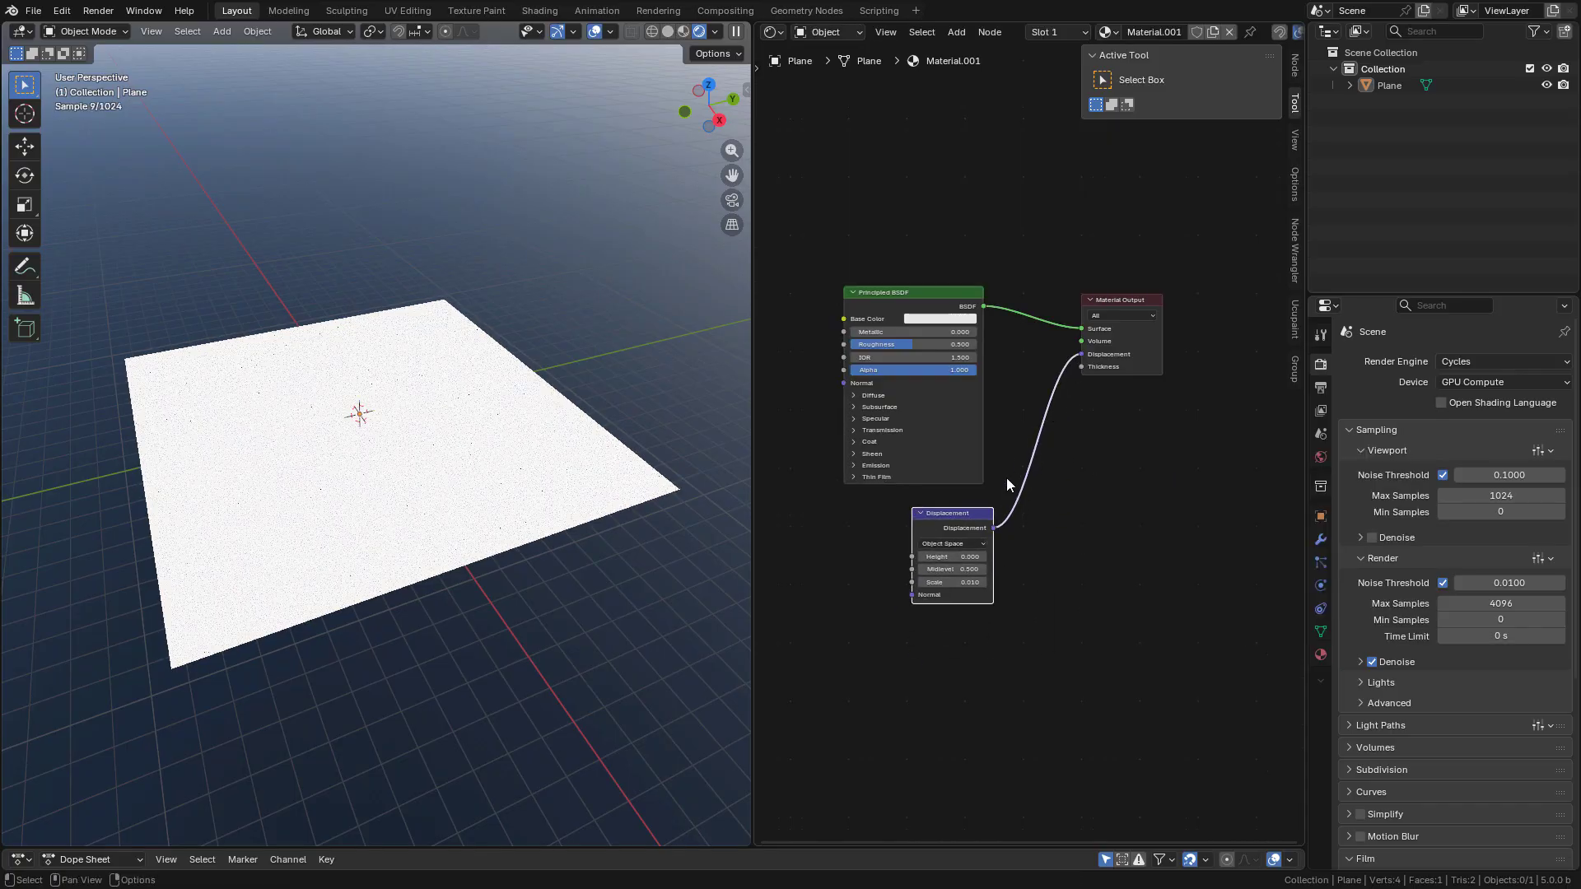
key(Home)
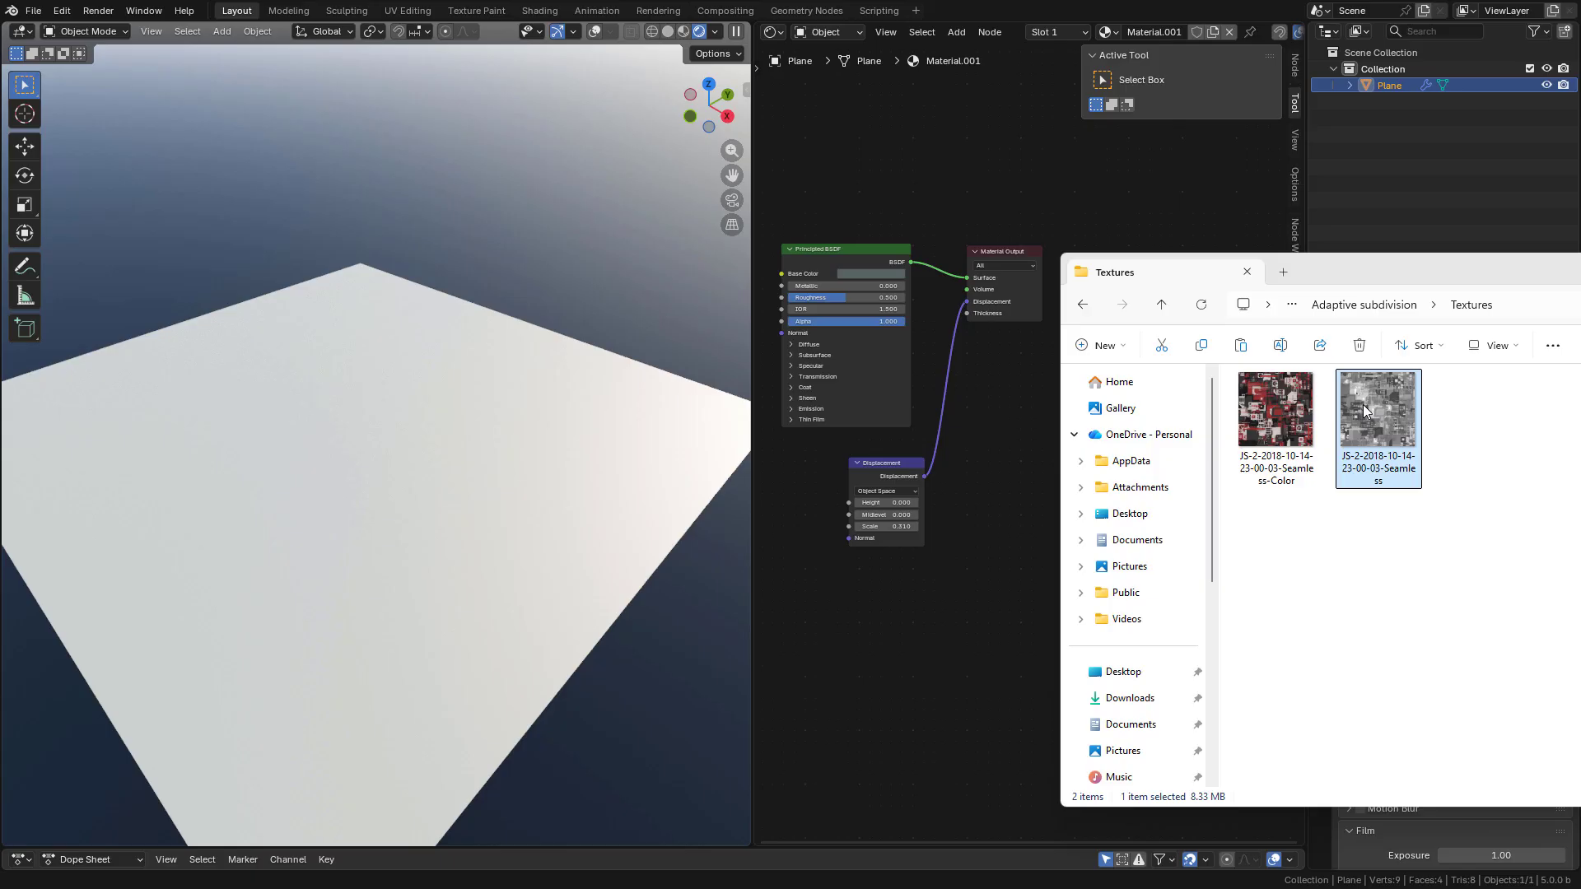
drag(1377, 424, 857, 538)
drag(792, 595, 830, 604)
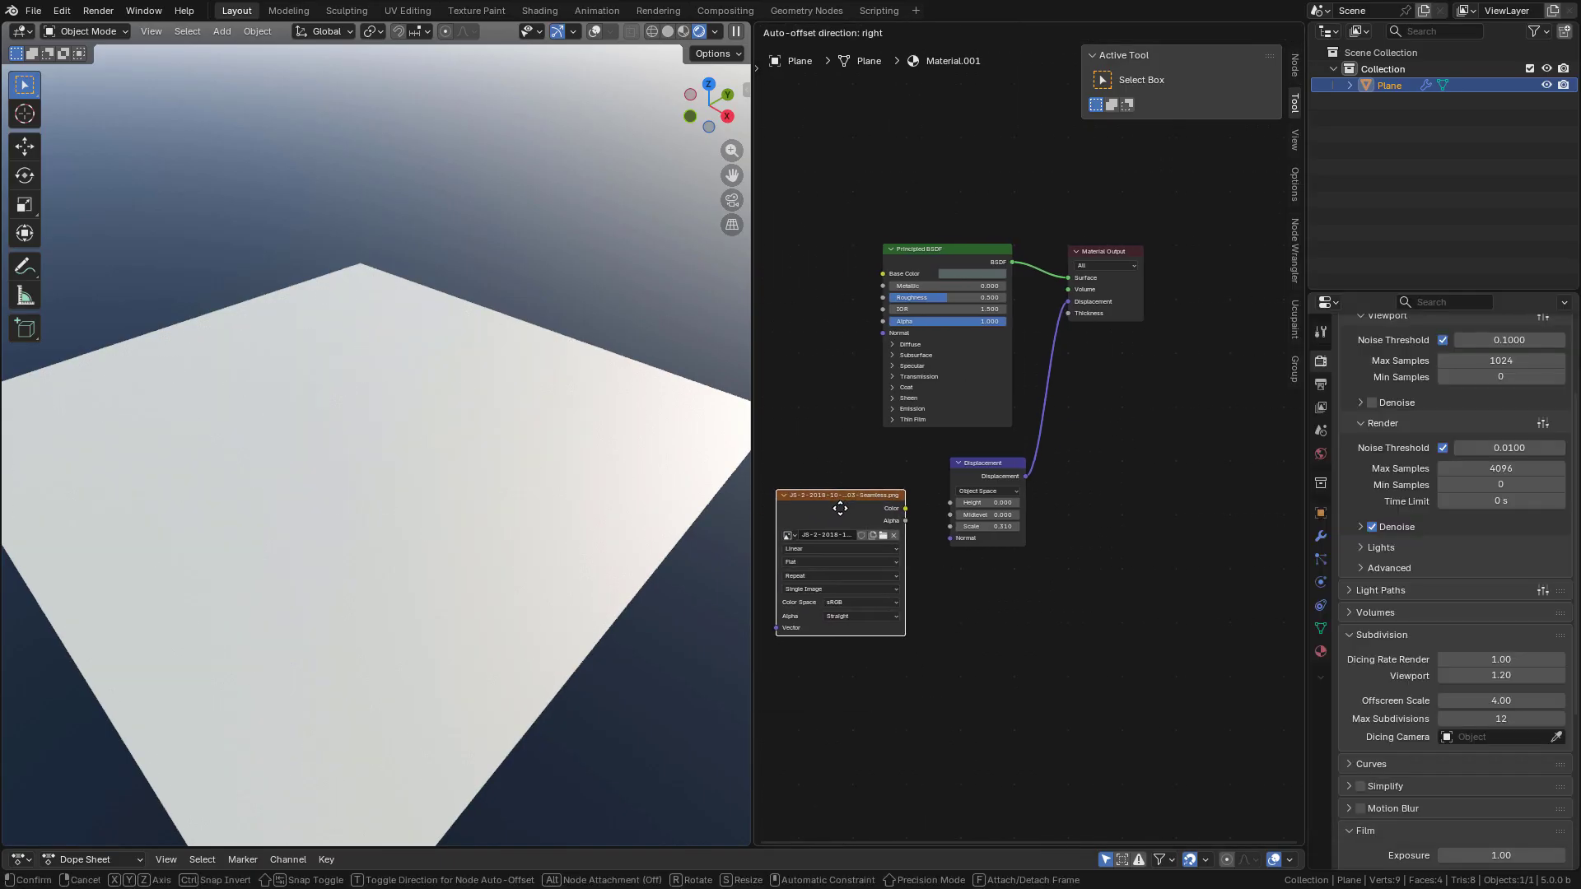
click(842, 521)
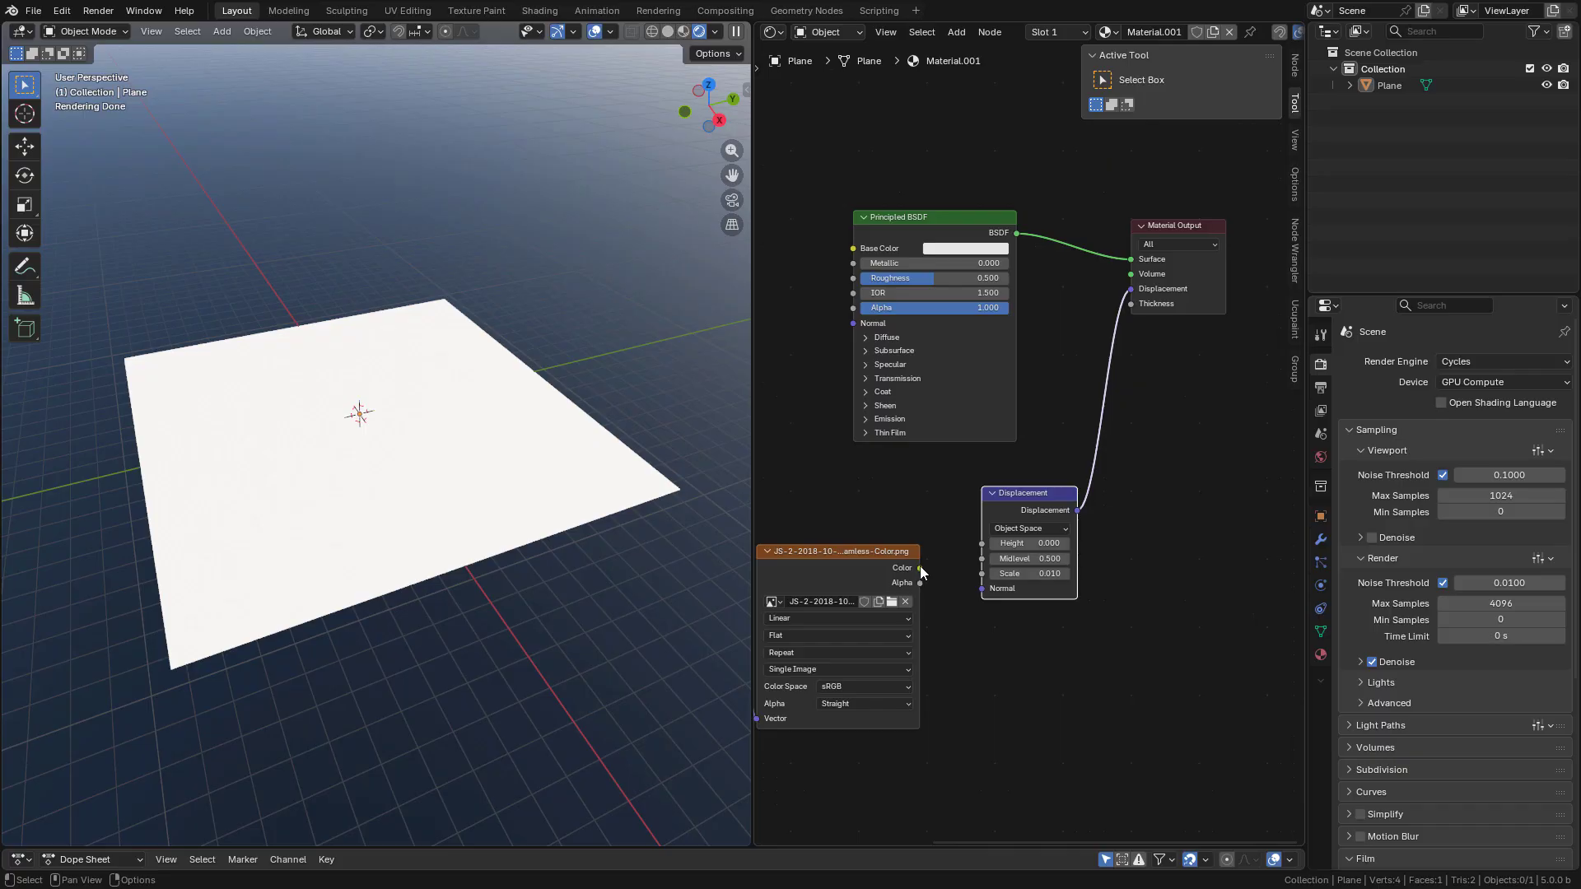
Connect the image texture's Color output to the Displacement Height input and set its color space to Non-Color.
drag(920, 568, 985, 540)
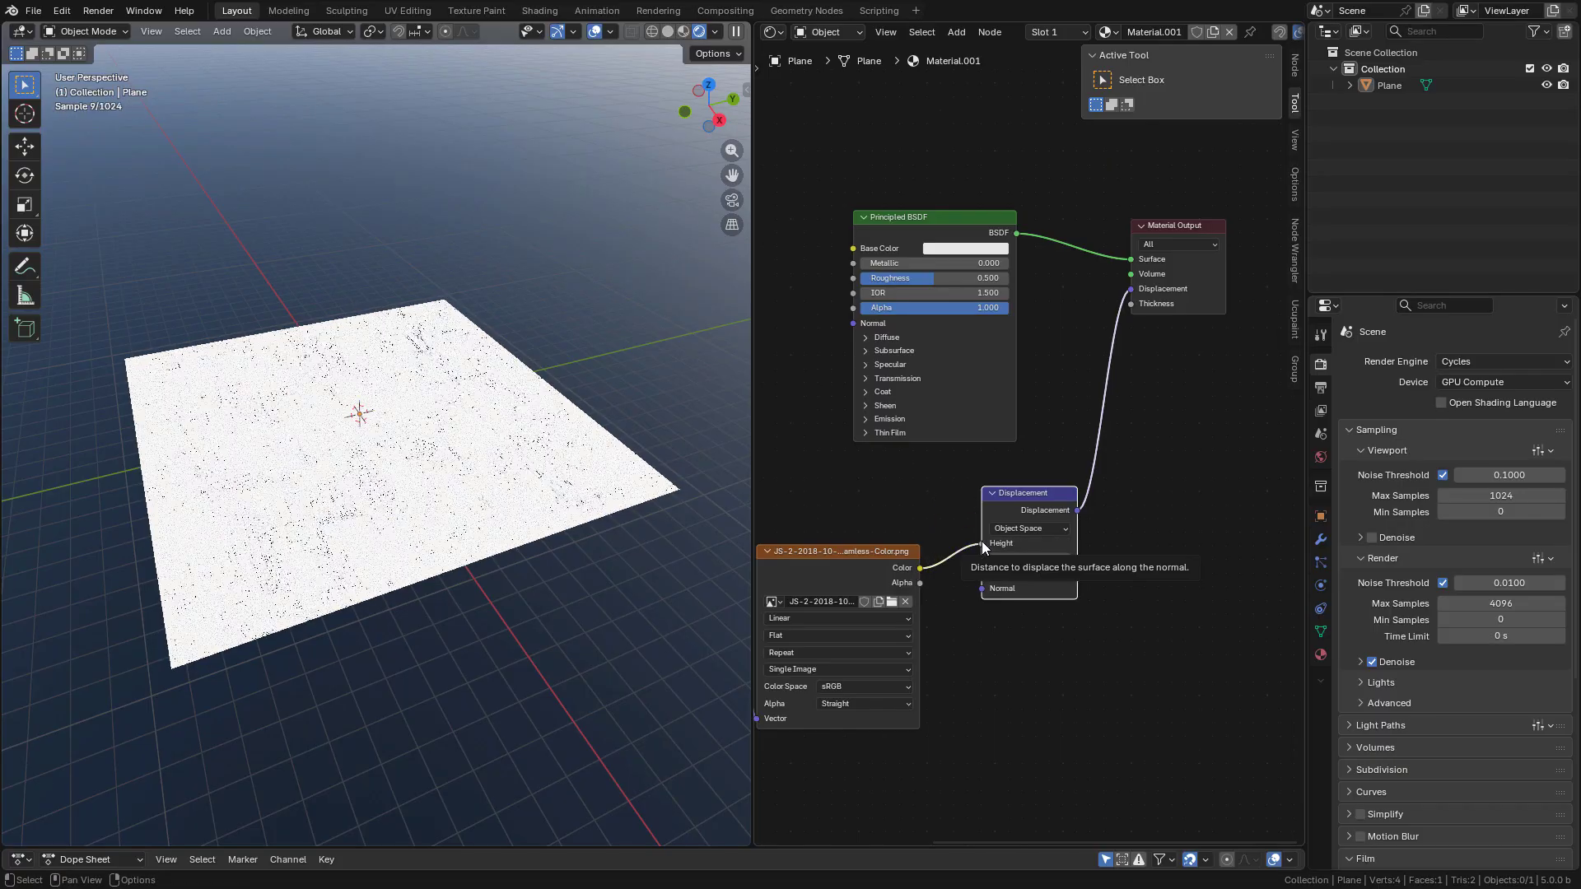
click(848, 687)
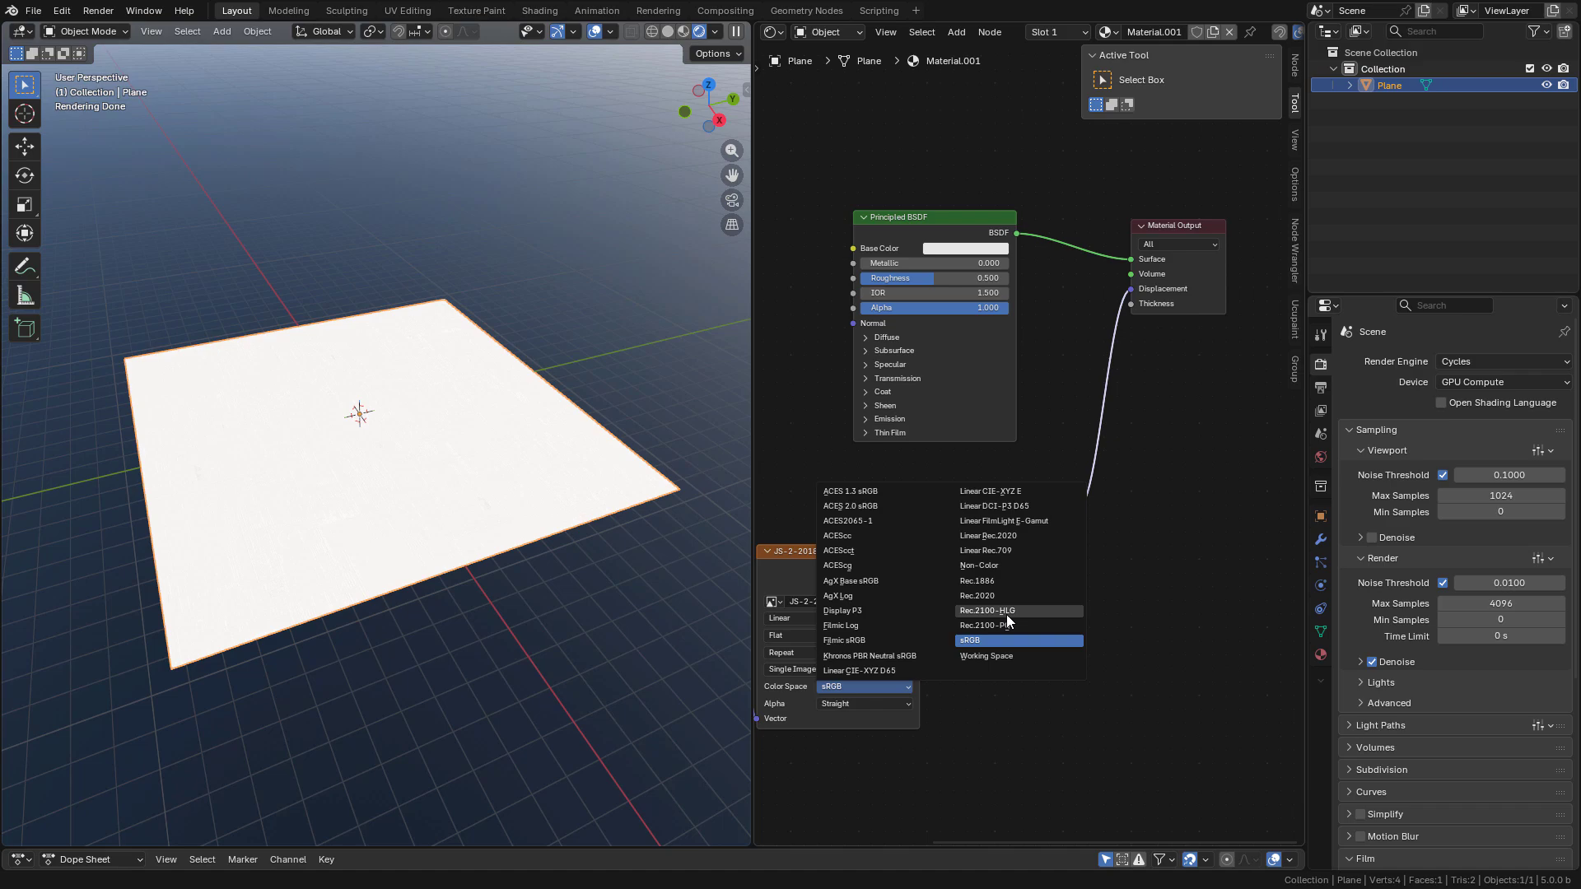
click(996, 567)
Add a Subdivision Surface modifier to the plane, using the Simple type with Adaptive Subdivision enabled.
click(1321, 539)
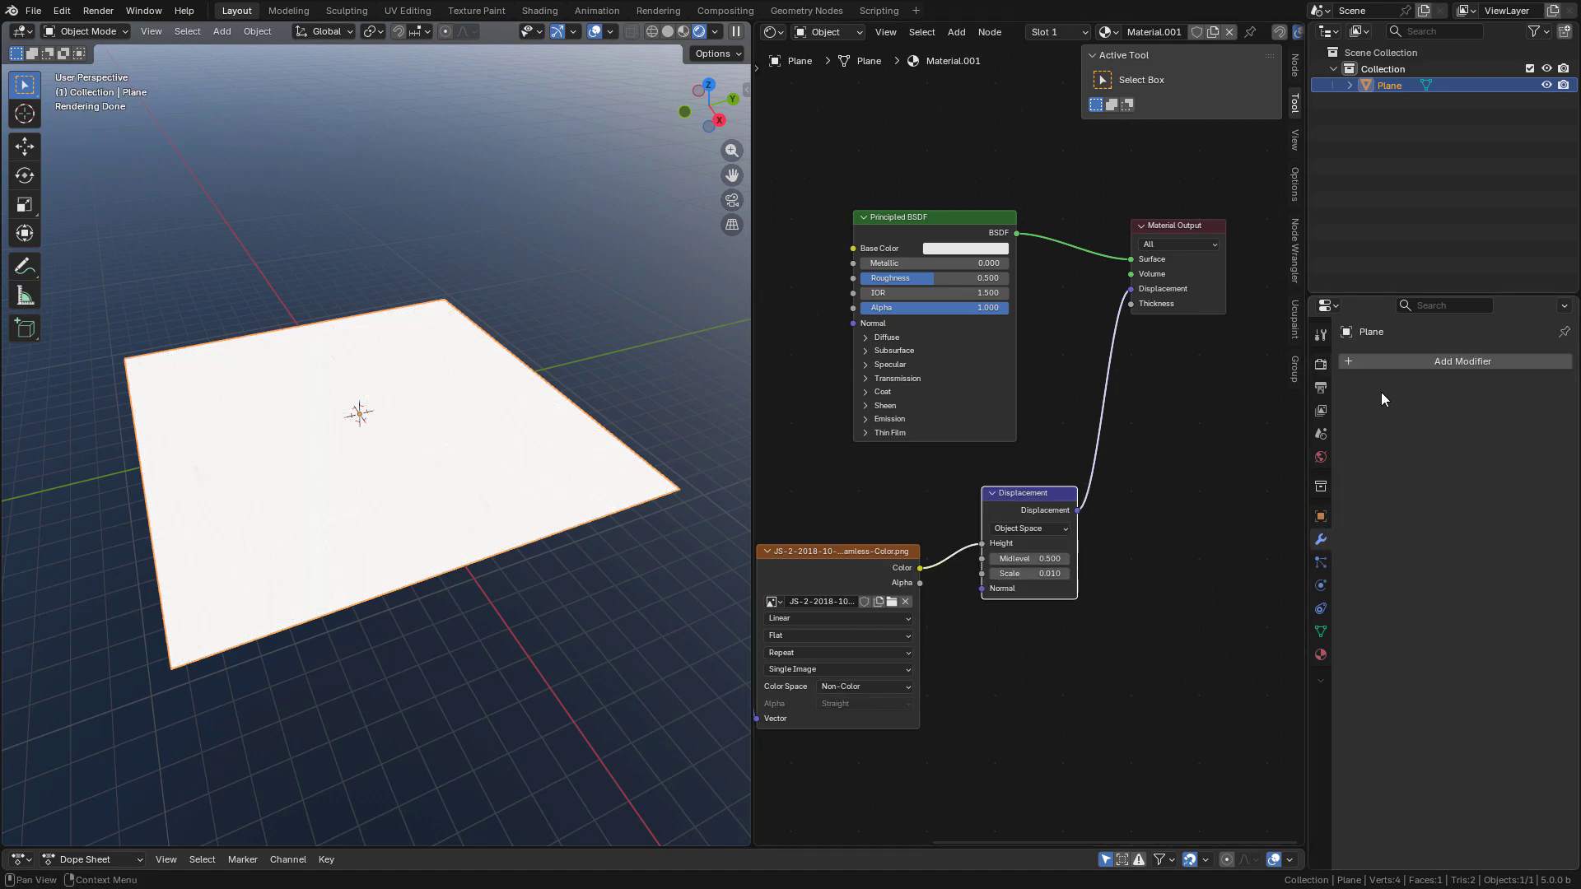
click(1388, 364)
text(su)
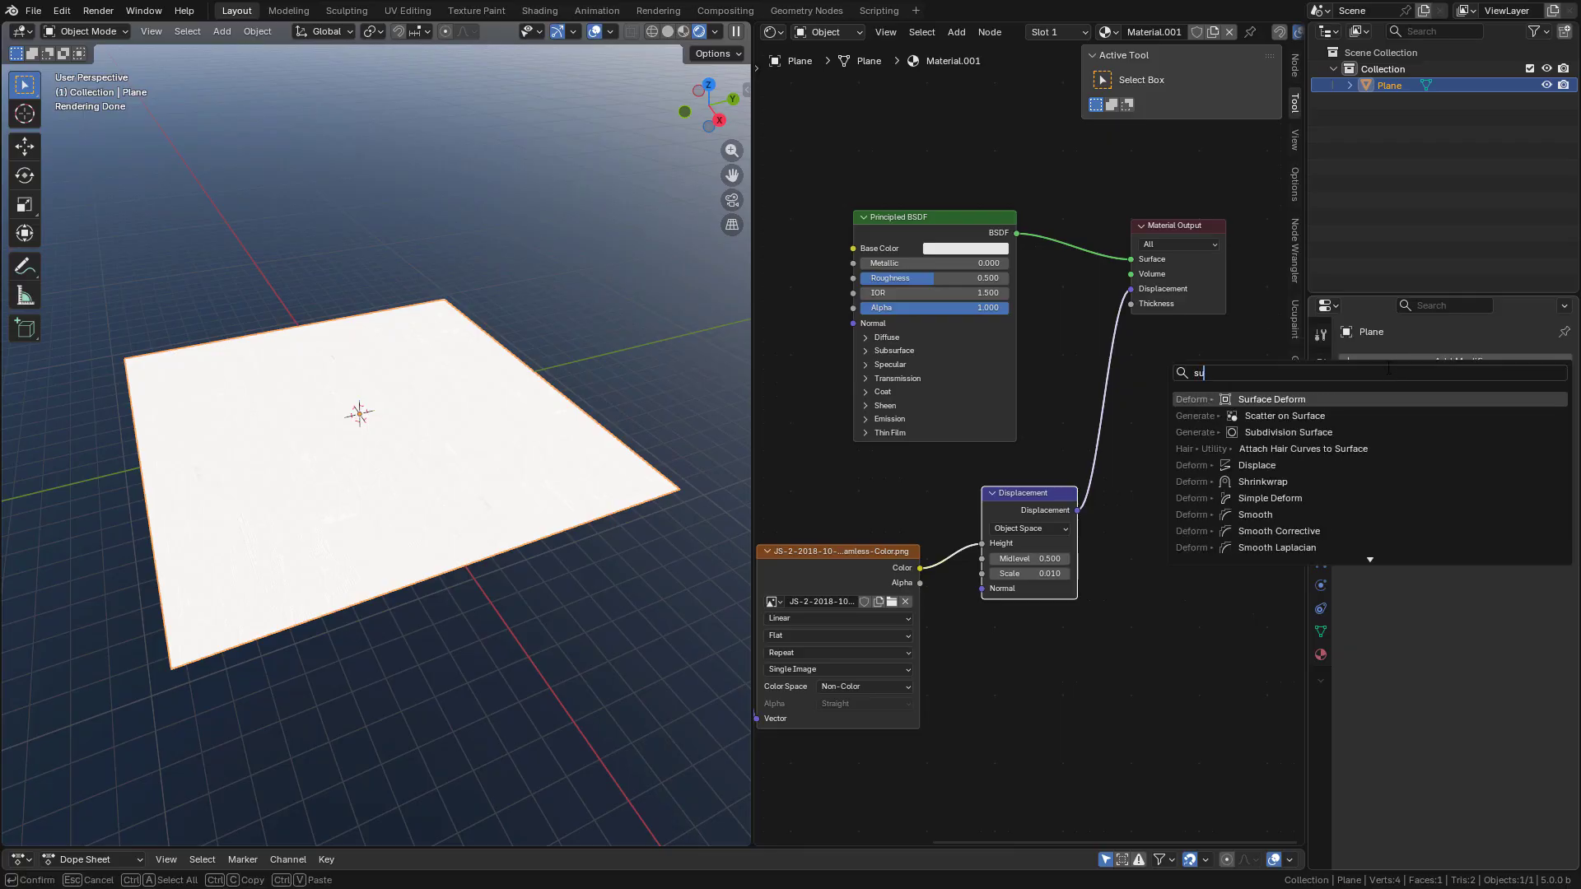
click(1379, 434)
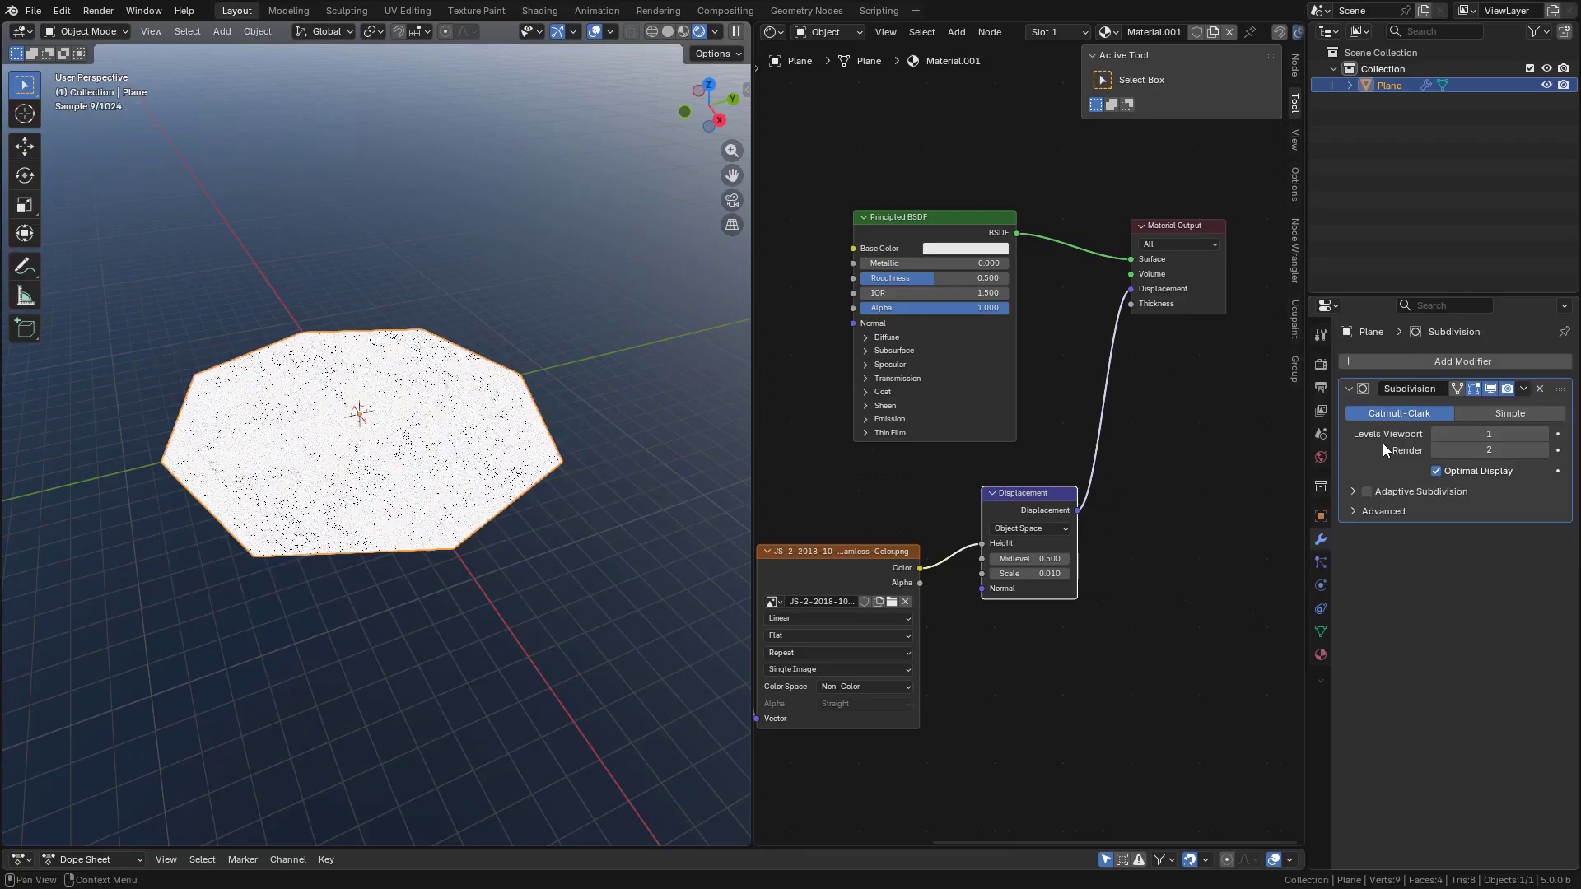
click(1482, 414)
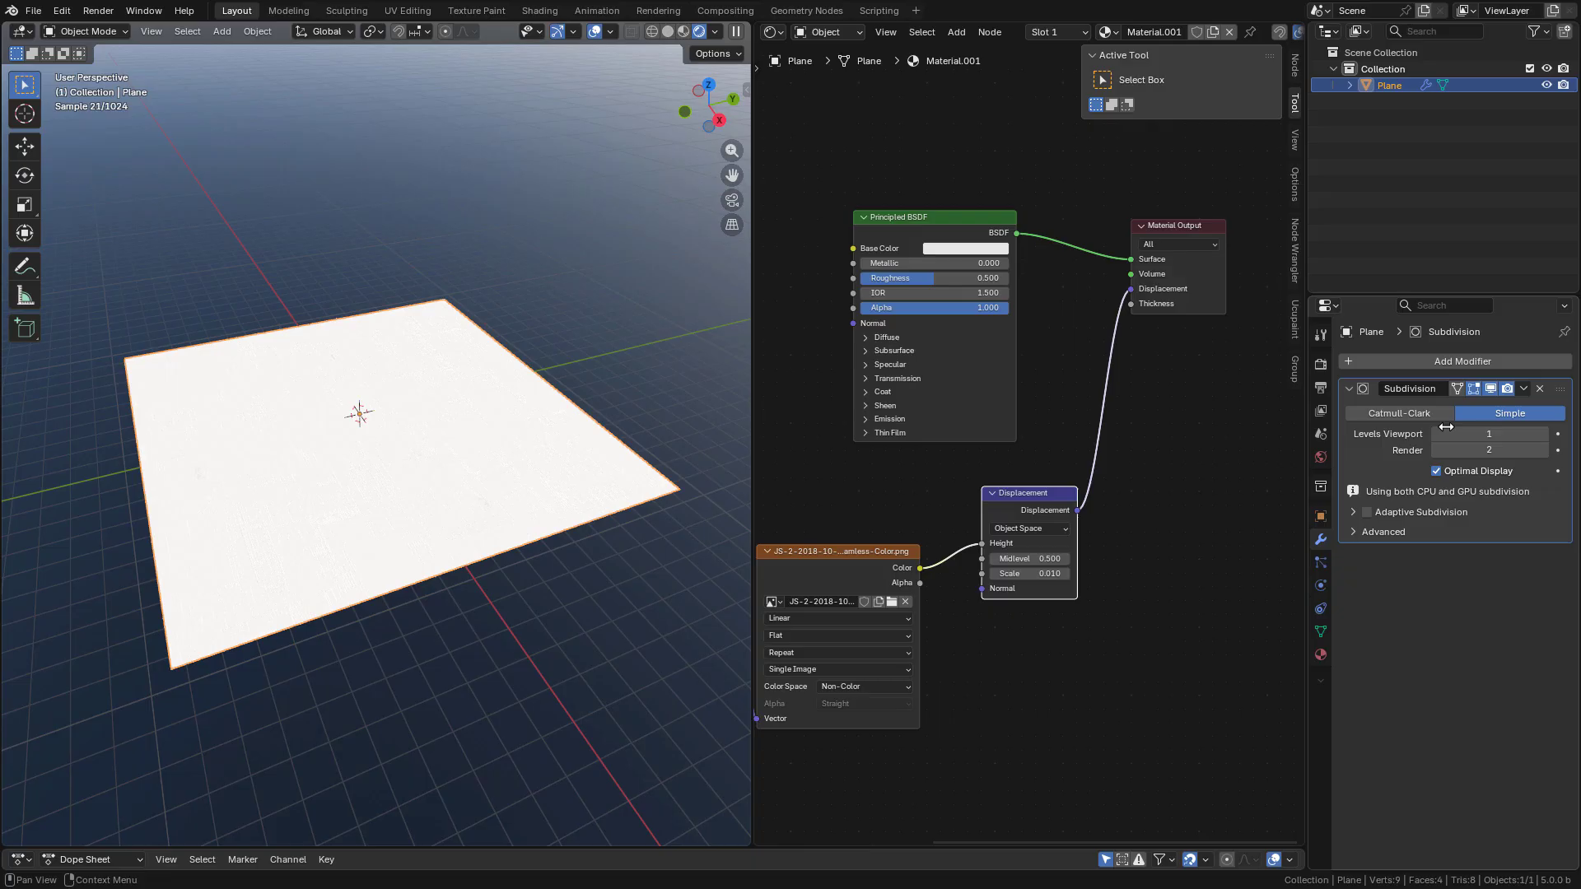
click(1367, 512)
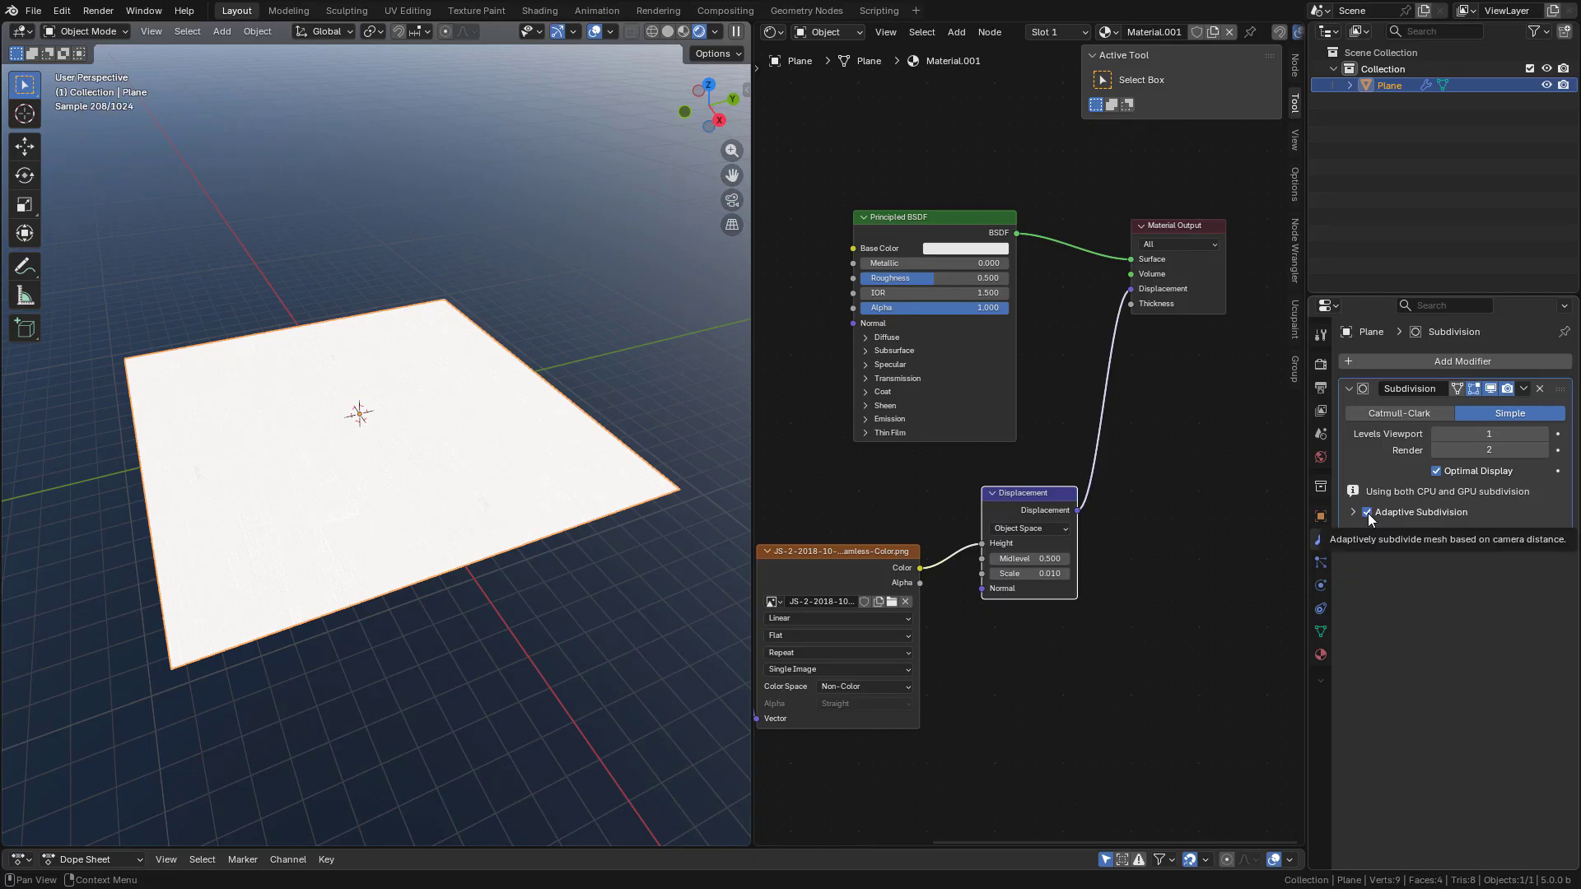
Set the surface displacement method in Material.001's settings to Displacement and Bump.
click(1317, 656)
scroll(1399, 689, down, 6)
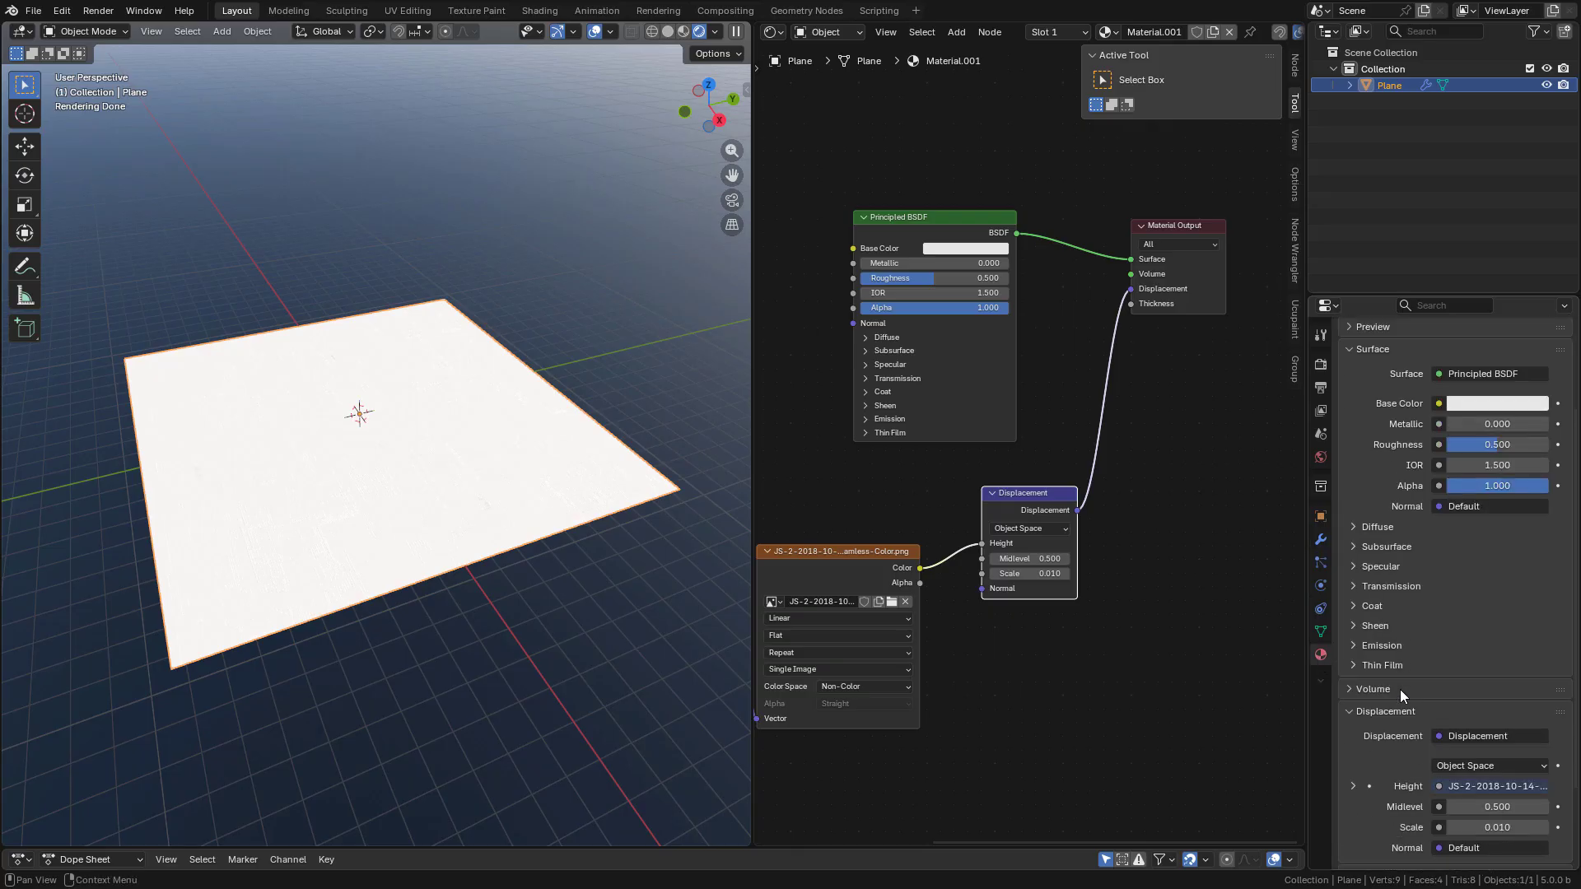
click(1351, 608)
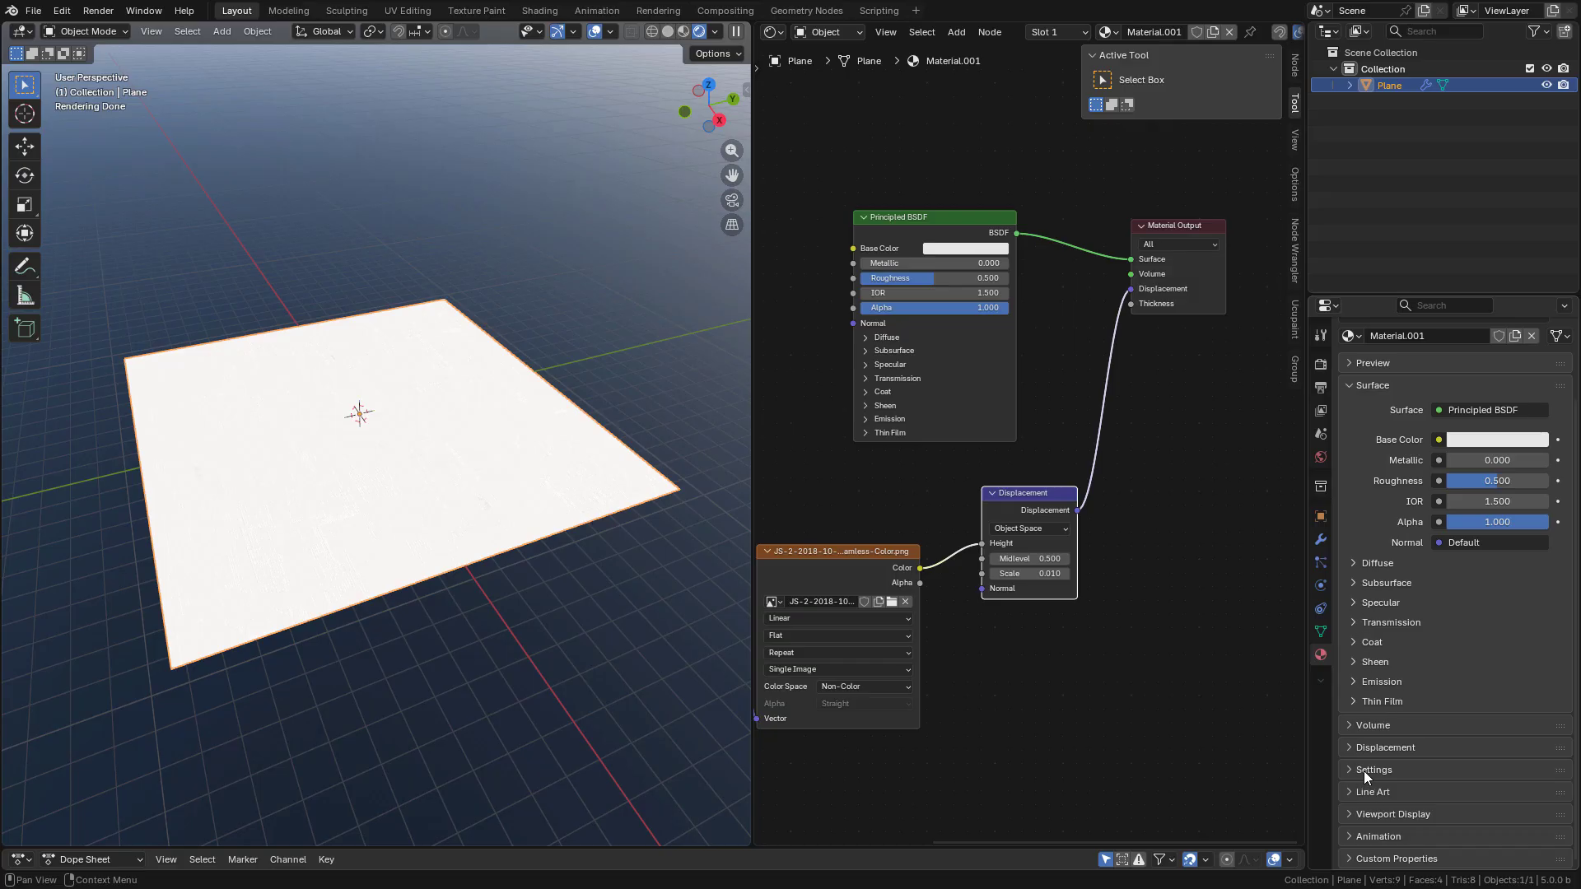
click(1395, 768)
scroll(1397, 765, down, 3)
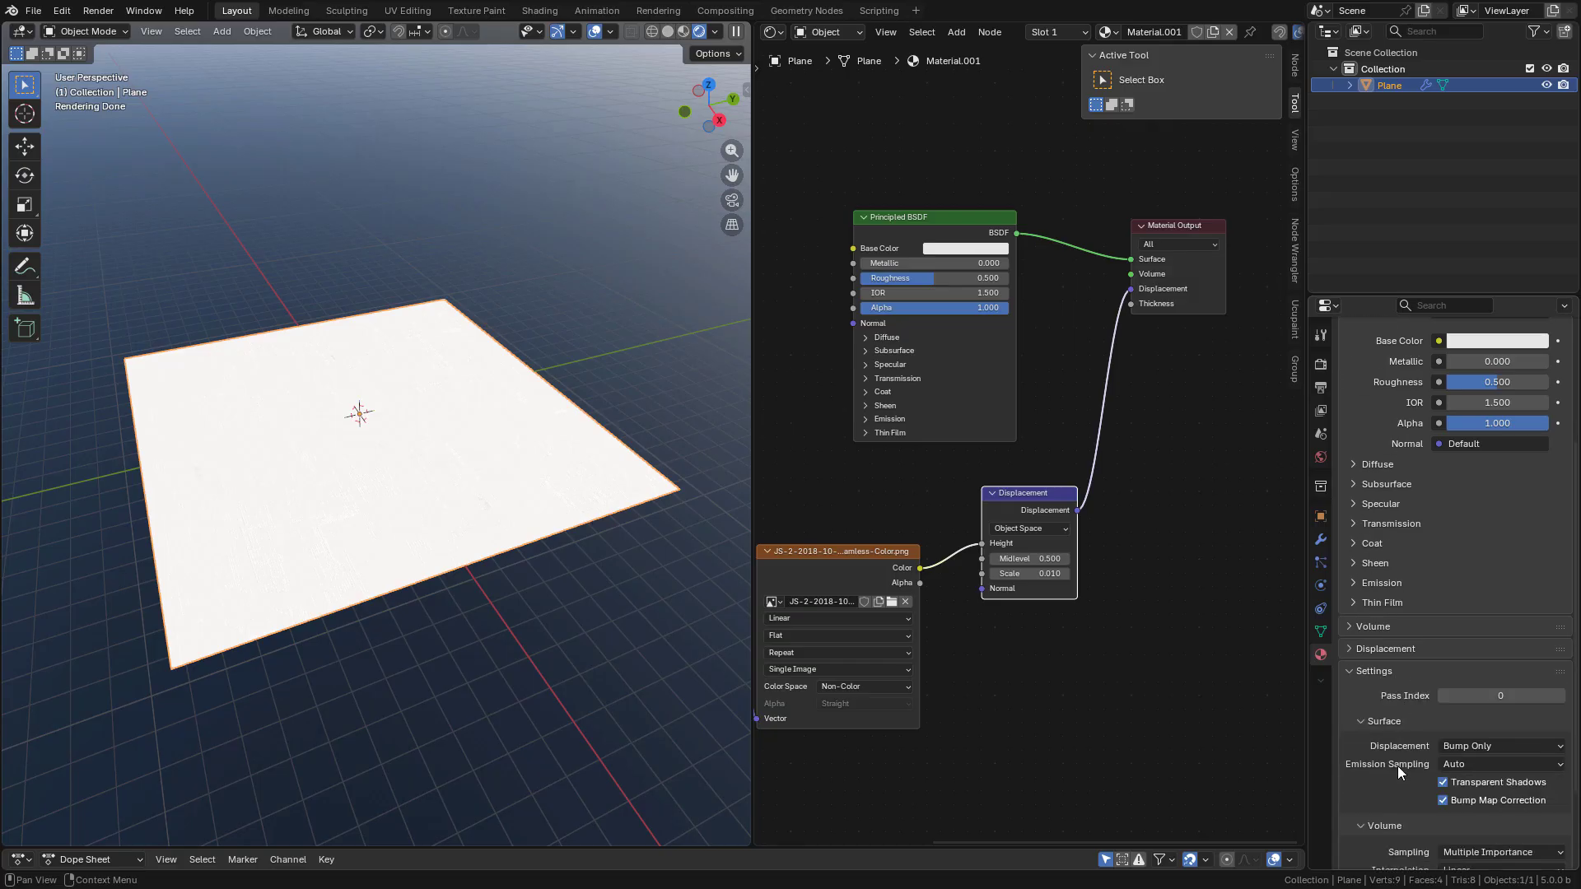
click(1470, 745)
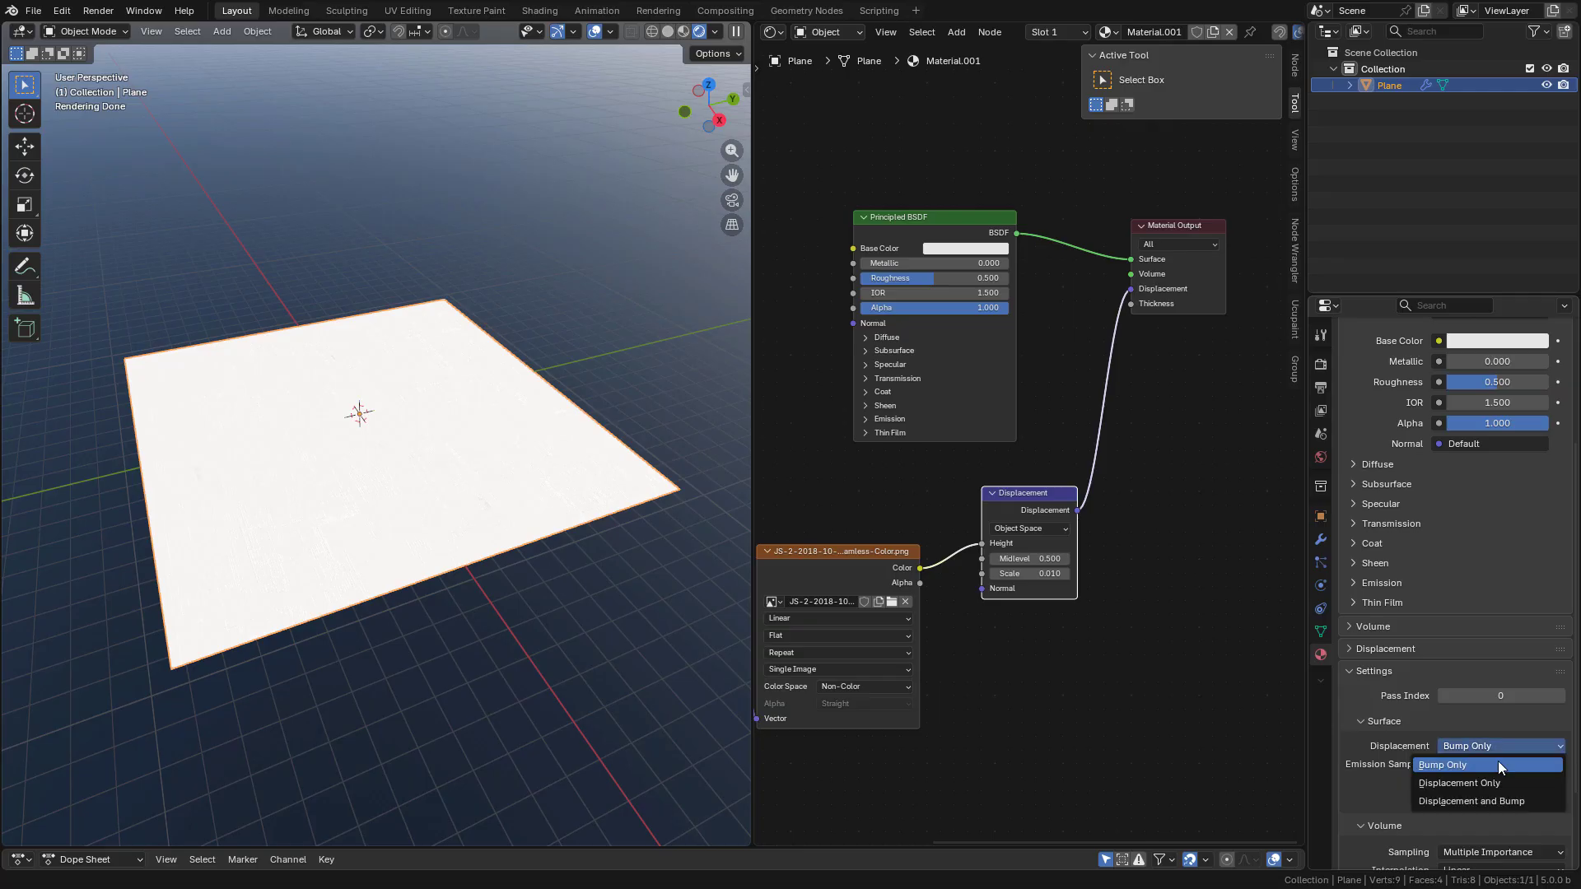
click(1490, 801)
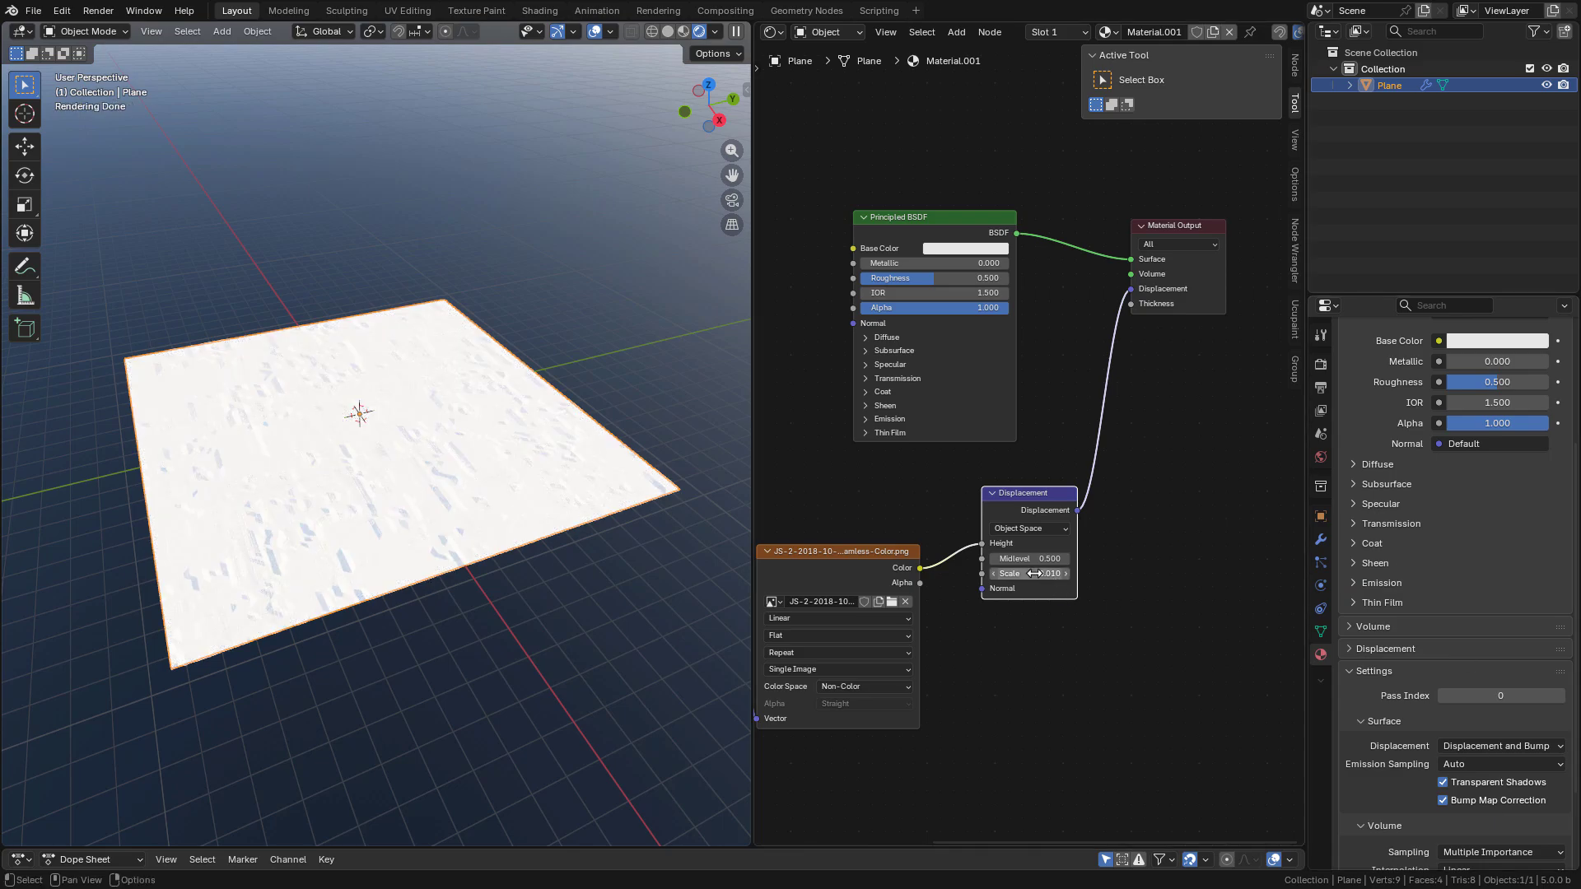
Set the Displacement node's Midlevel to 0 and Scale to 0.310, and hide the viewport overlays.
drag(1036, 558, 1077, 573)
click(593, 31)
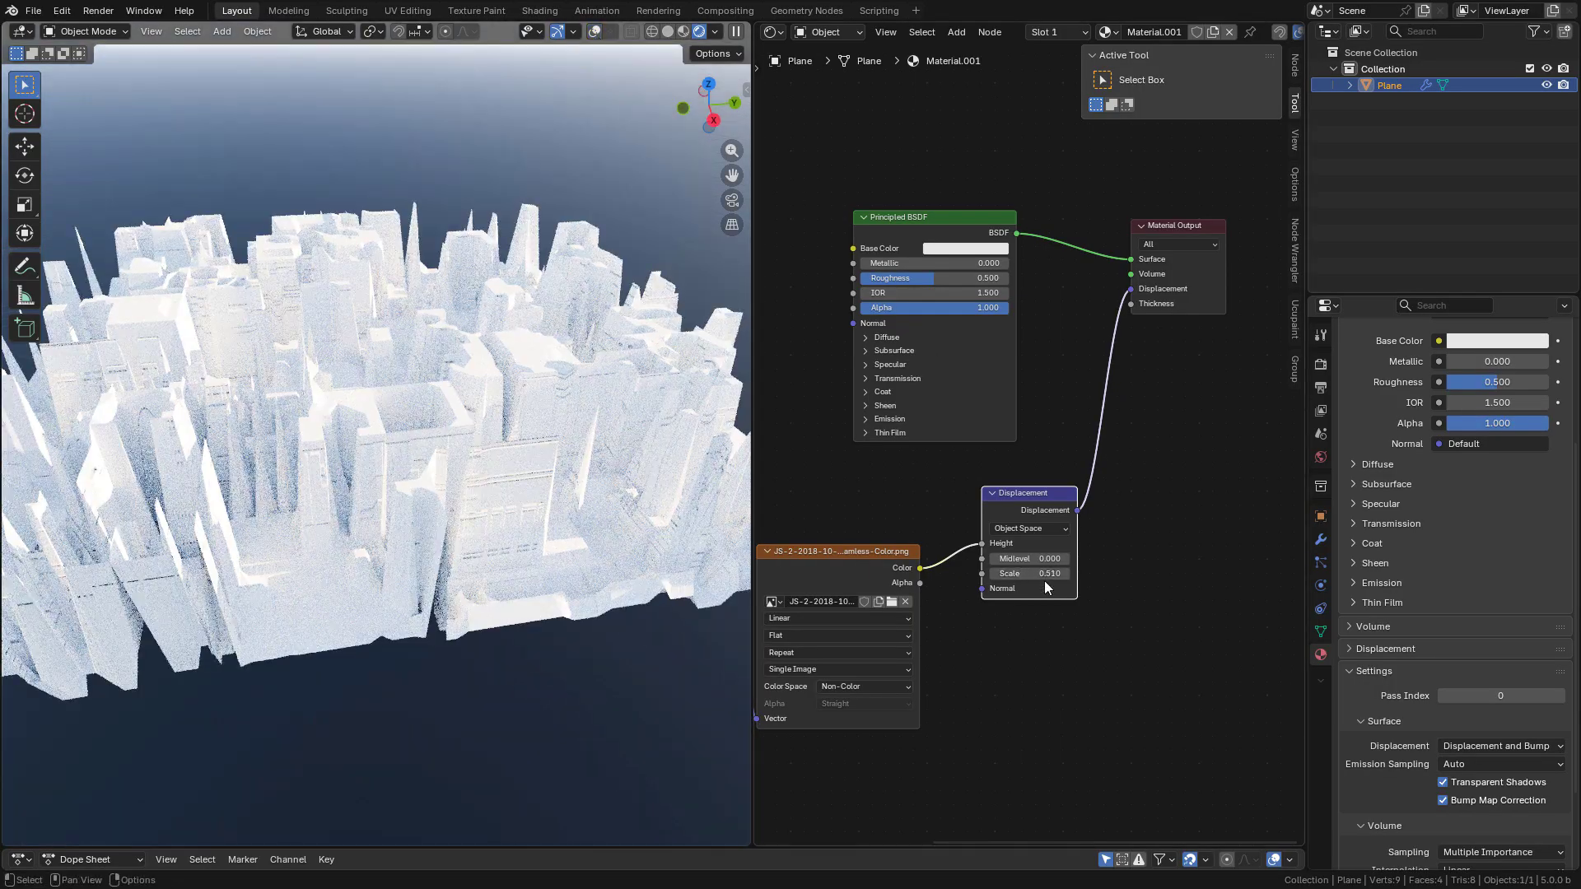
drag(1044, 574, 1024, 573)
drag(1025, 574, 1024, 574)
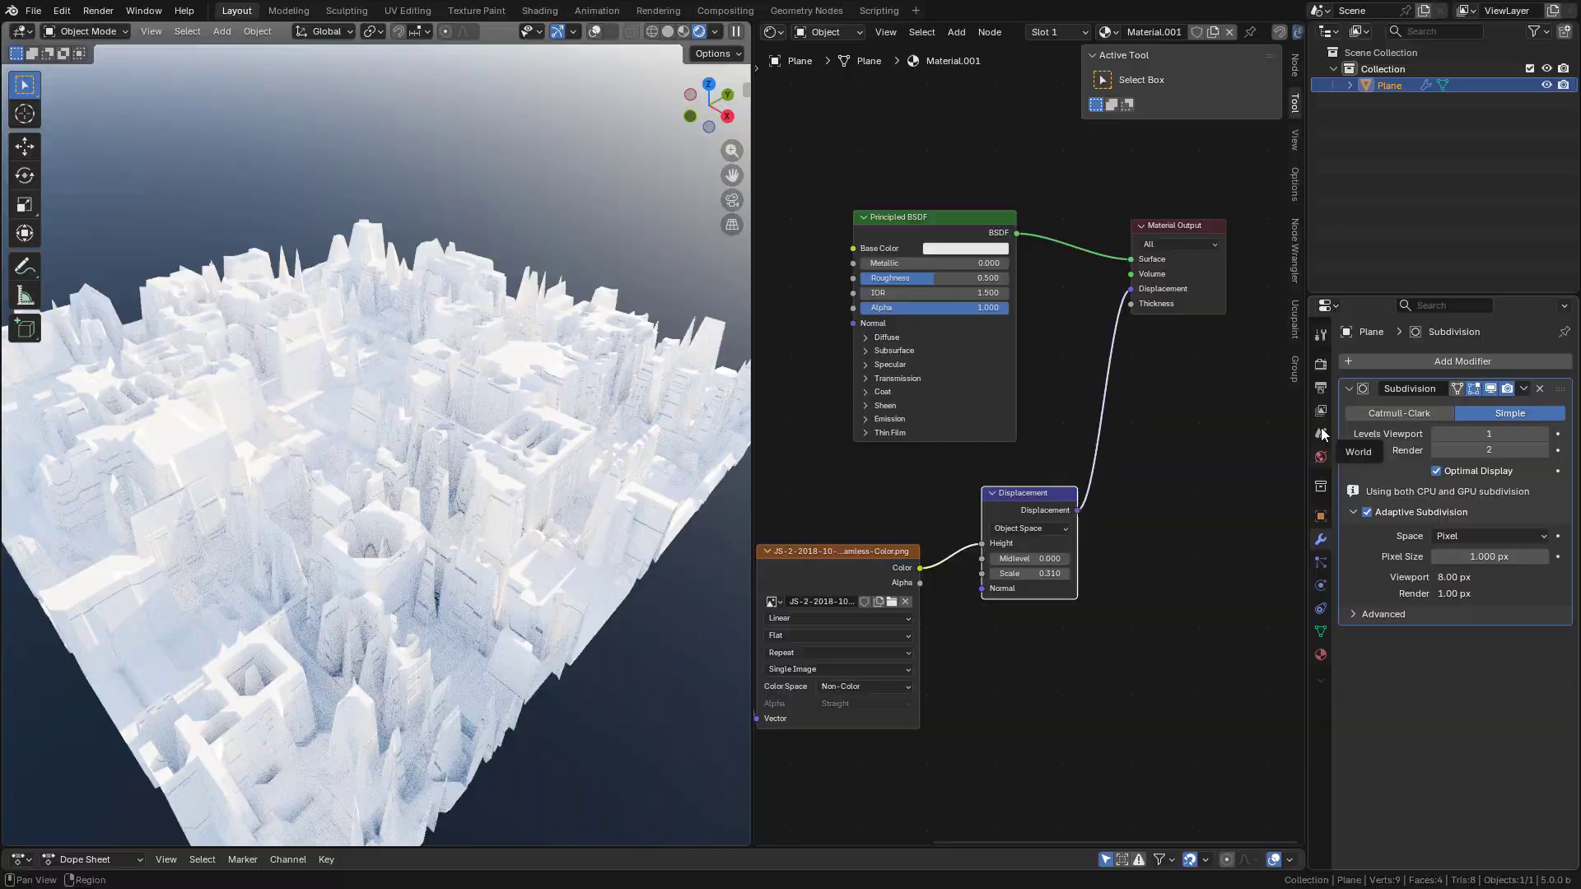
Set the viewport dicing rate in the Cycles subdivision render settings to 1.2.
click(1321, 364)
scroll(1380, 688, down, 4)
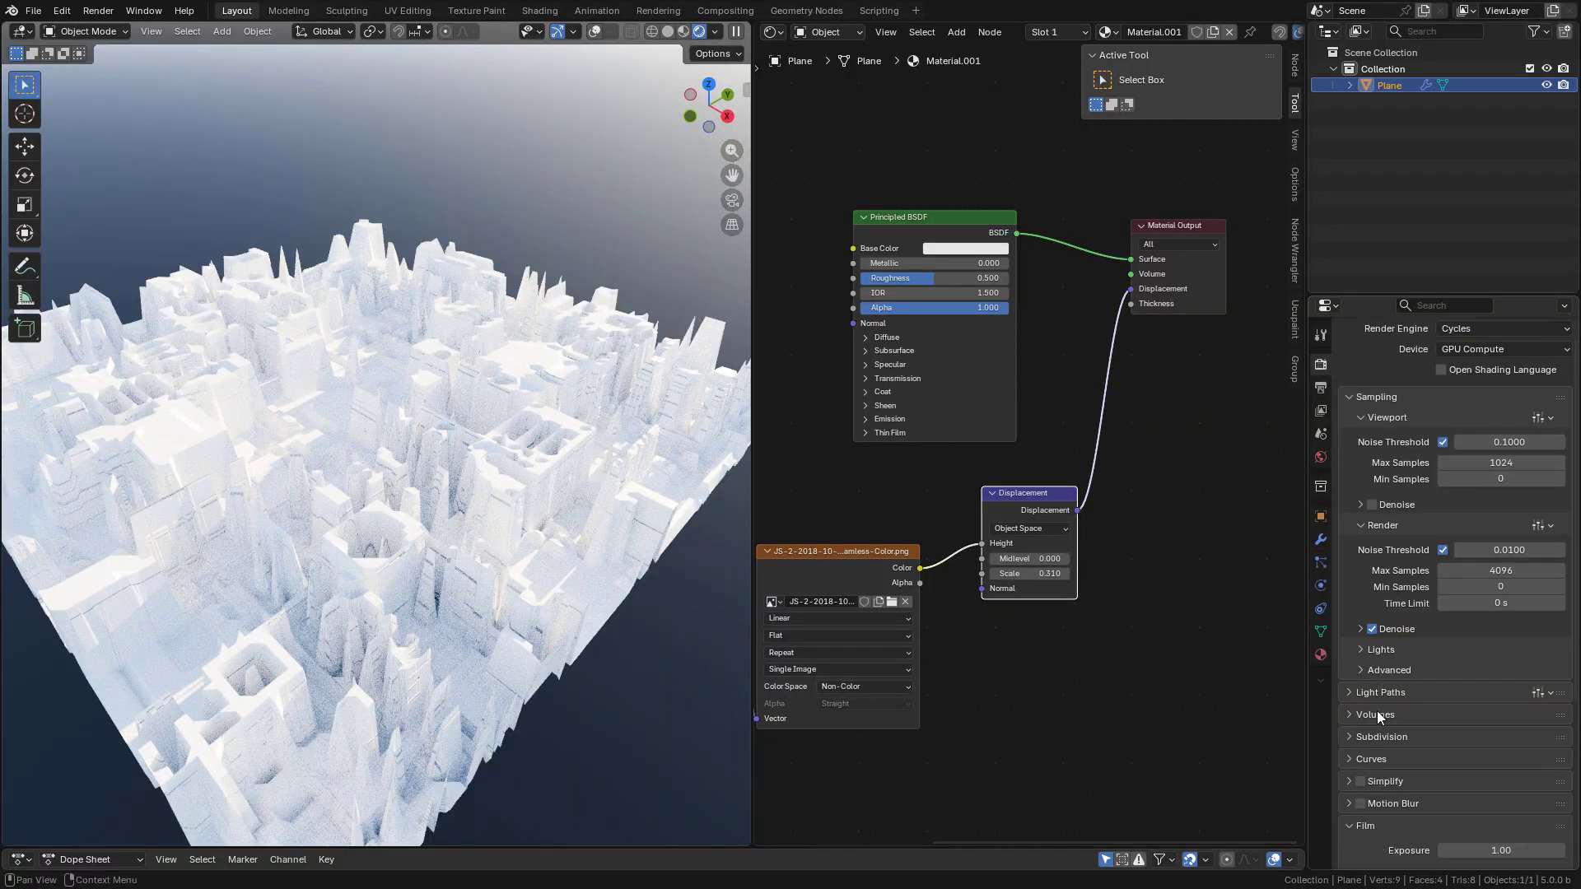
click(1359, 638)
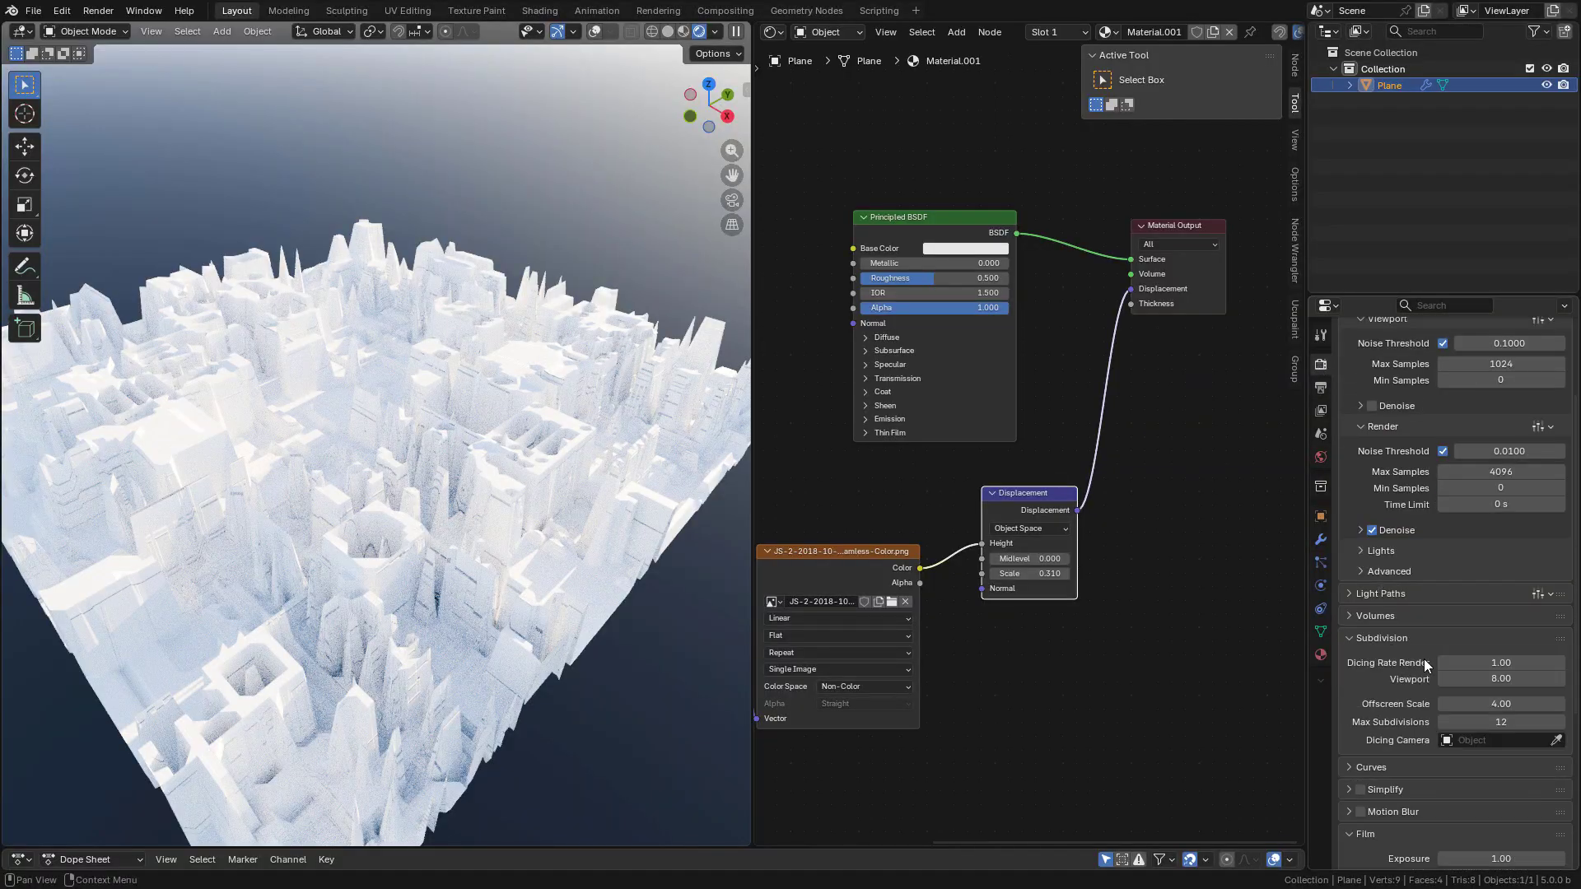
click(1493, 680)
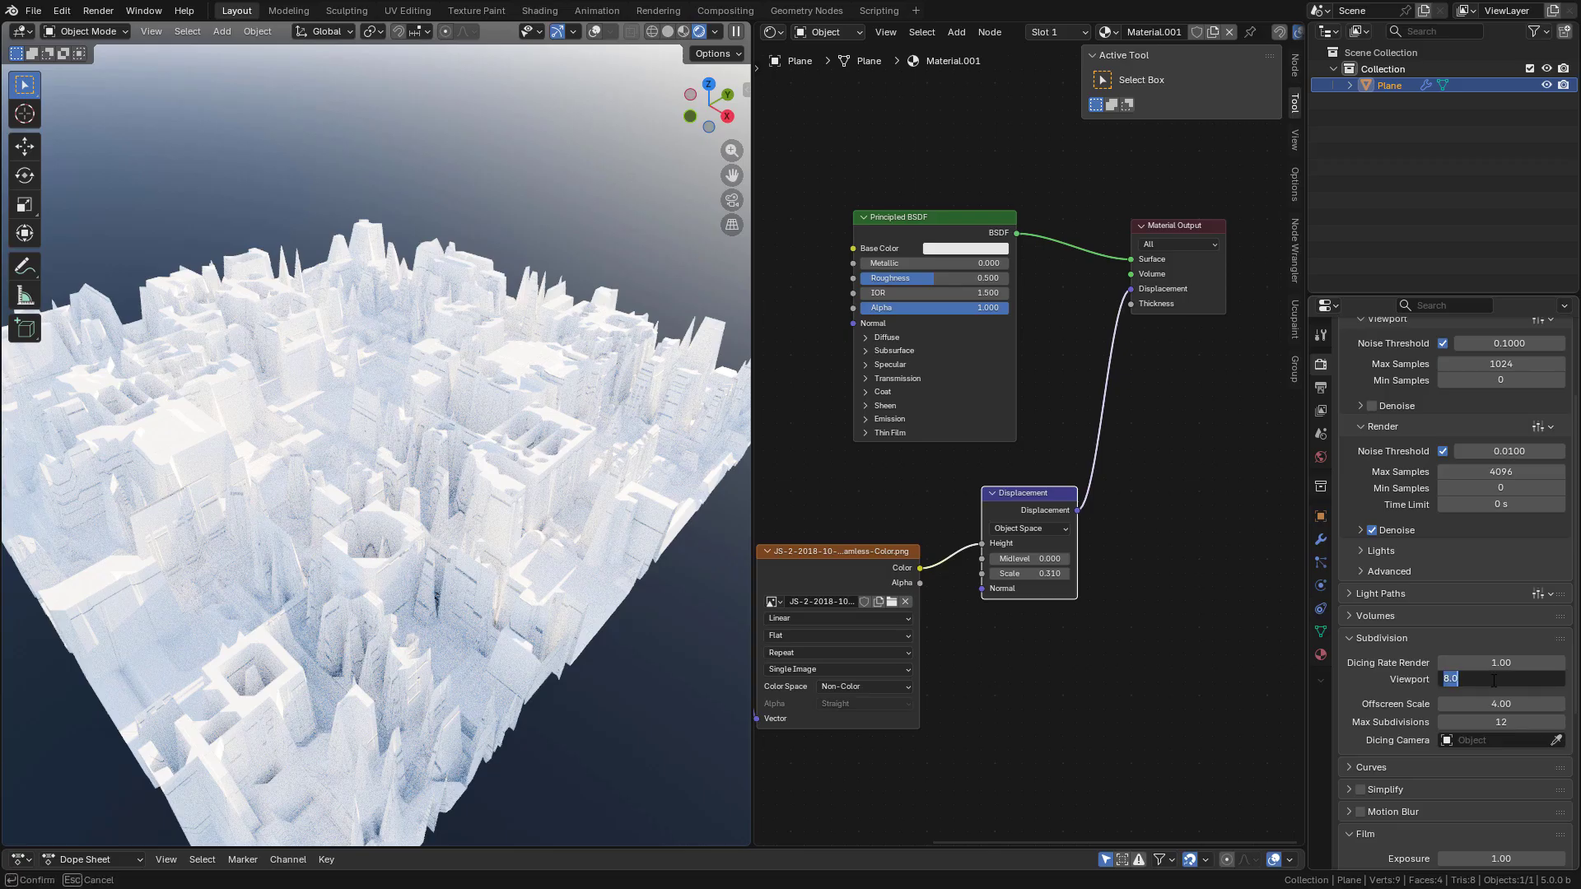
text(1.2)
key(Return)
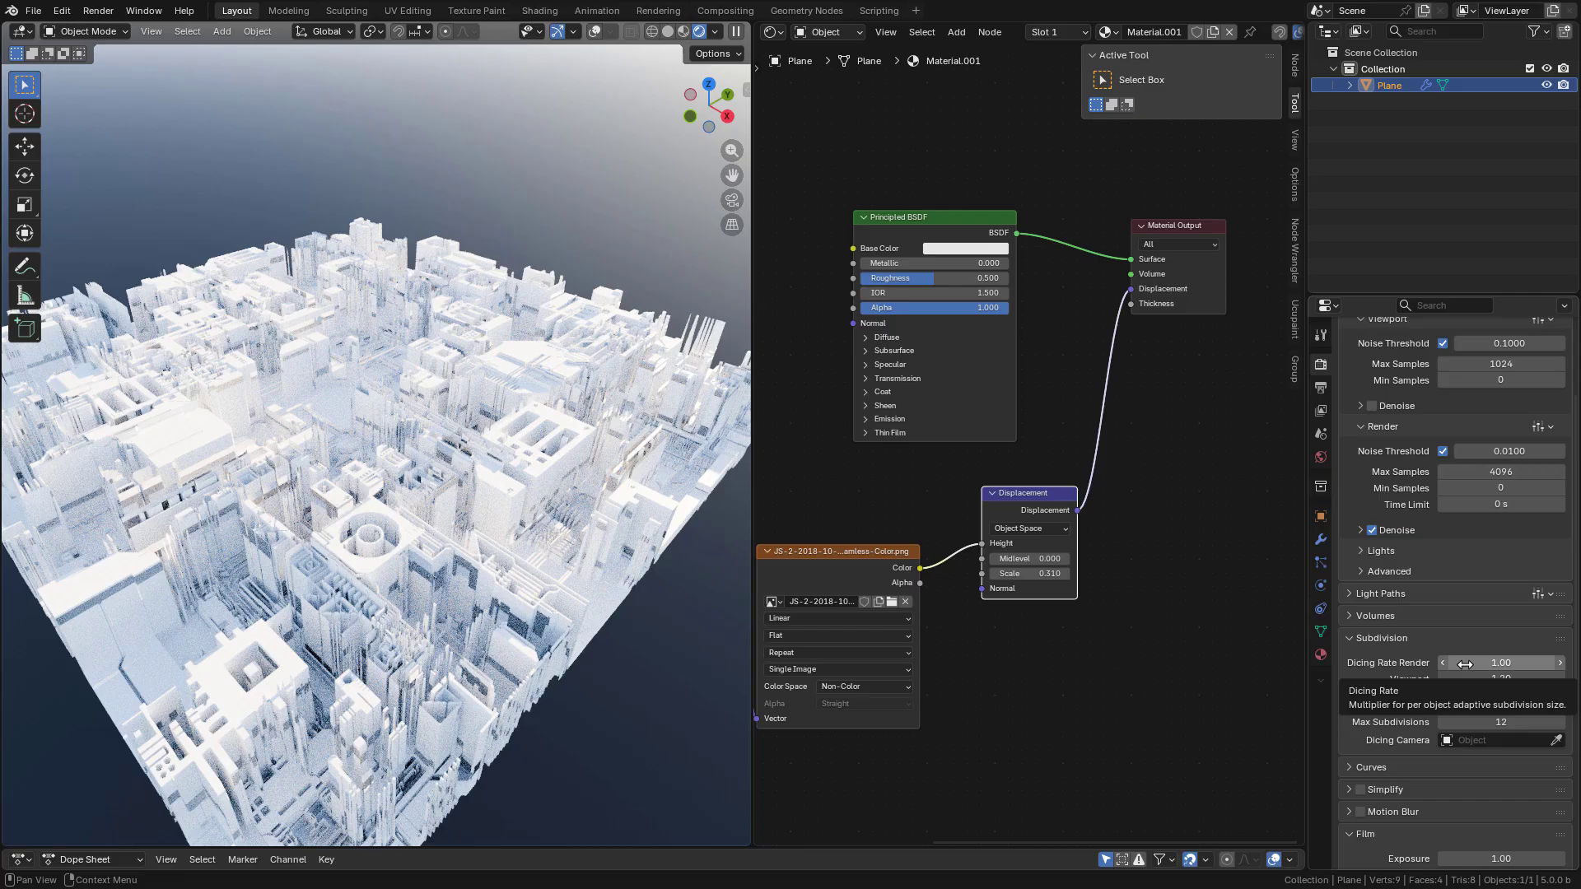
Darken the Principled BSDF's base color to a muted blue-grey, about #576565.
click(954, 248)
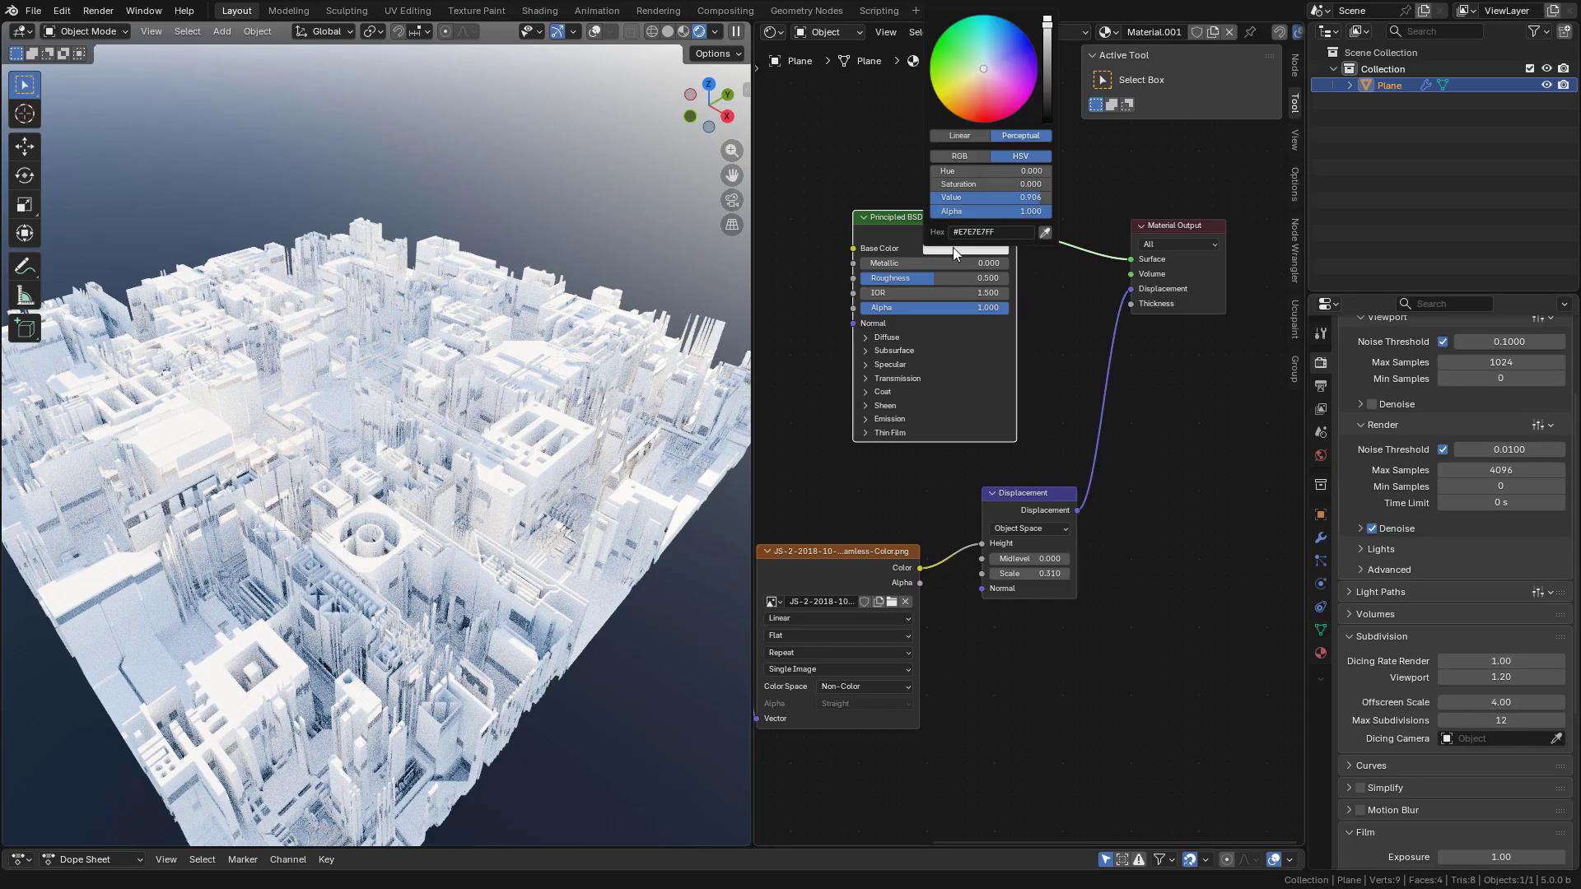
click(984, 61)
drag(1047, 25, 1047, 79)
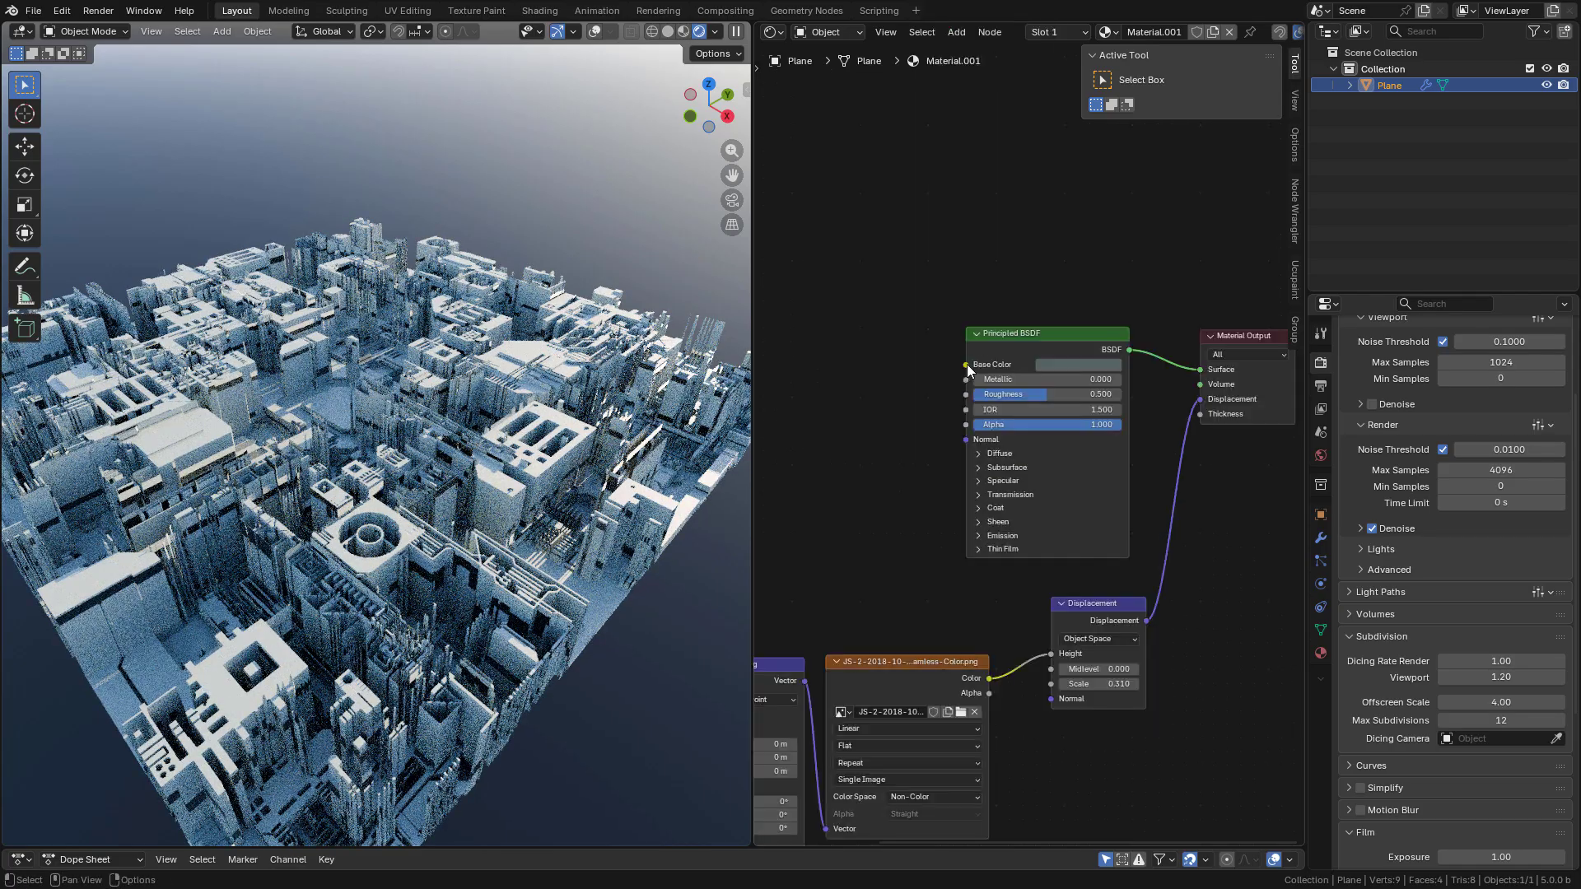
drag(966, 364, 822, 284)
click(832, 221)
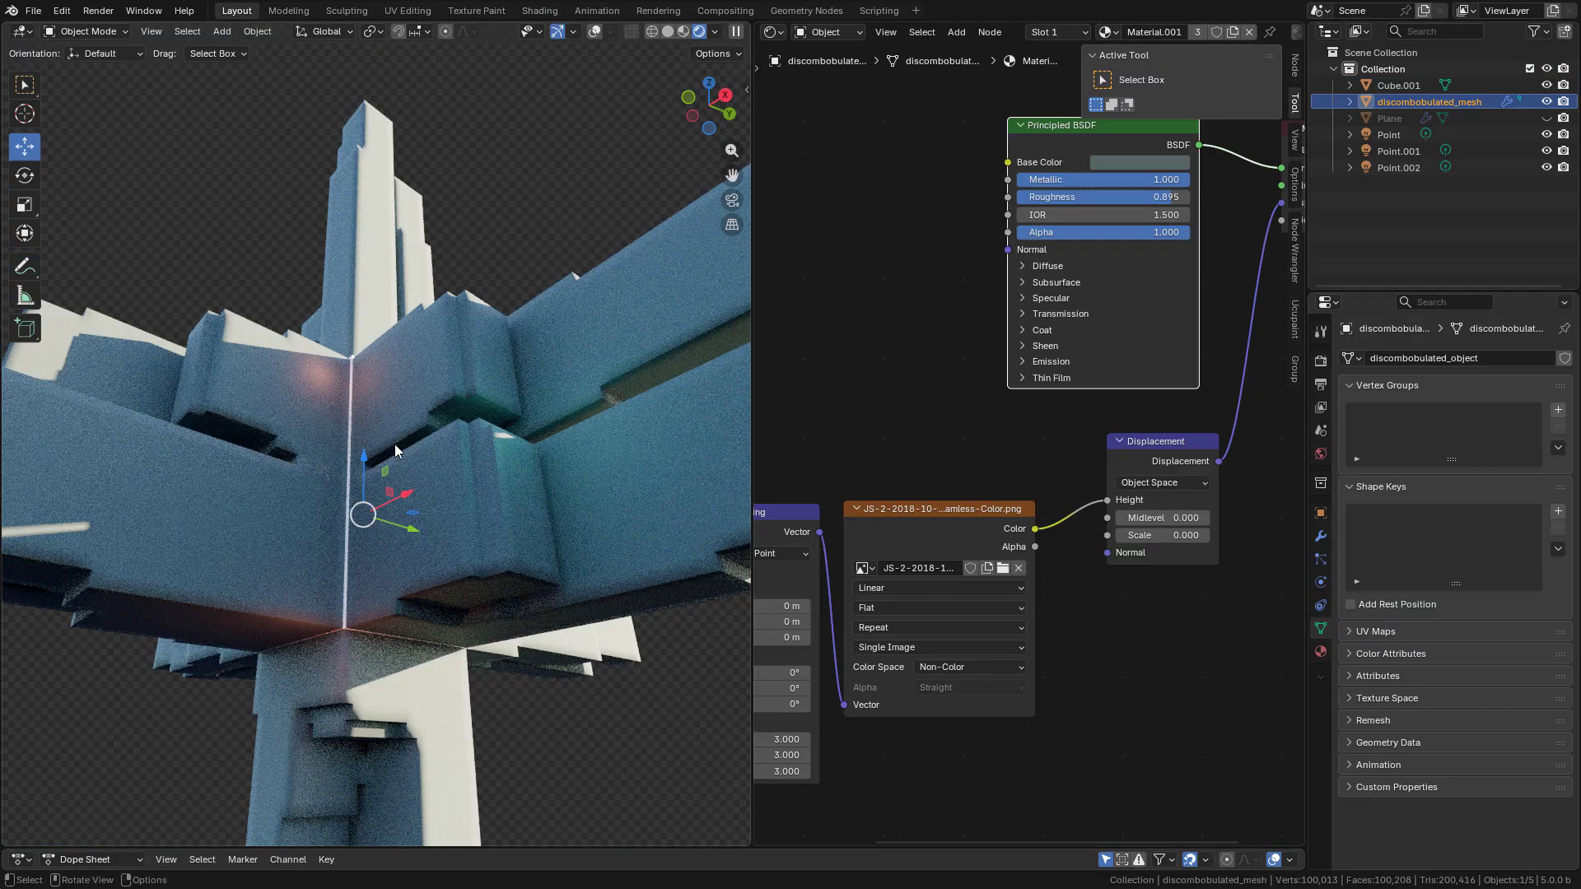
Set the Displacement Scale to 0.620 and UV-unwrap the discombobulated mesh with Cube Projection.
drag(1162, 535, 1250, 536)
key(Tab)
key(u)
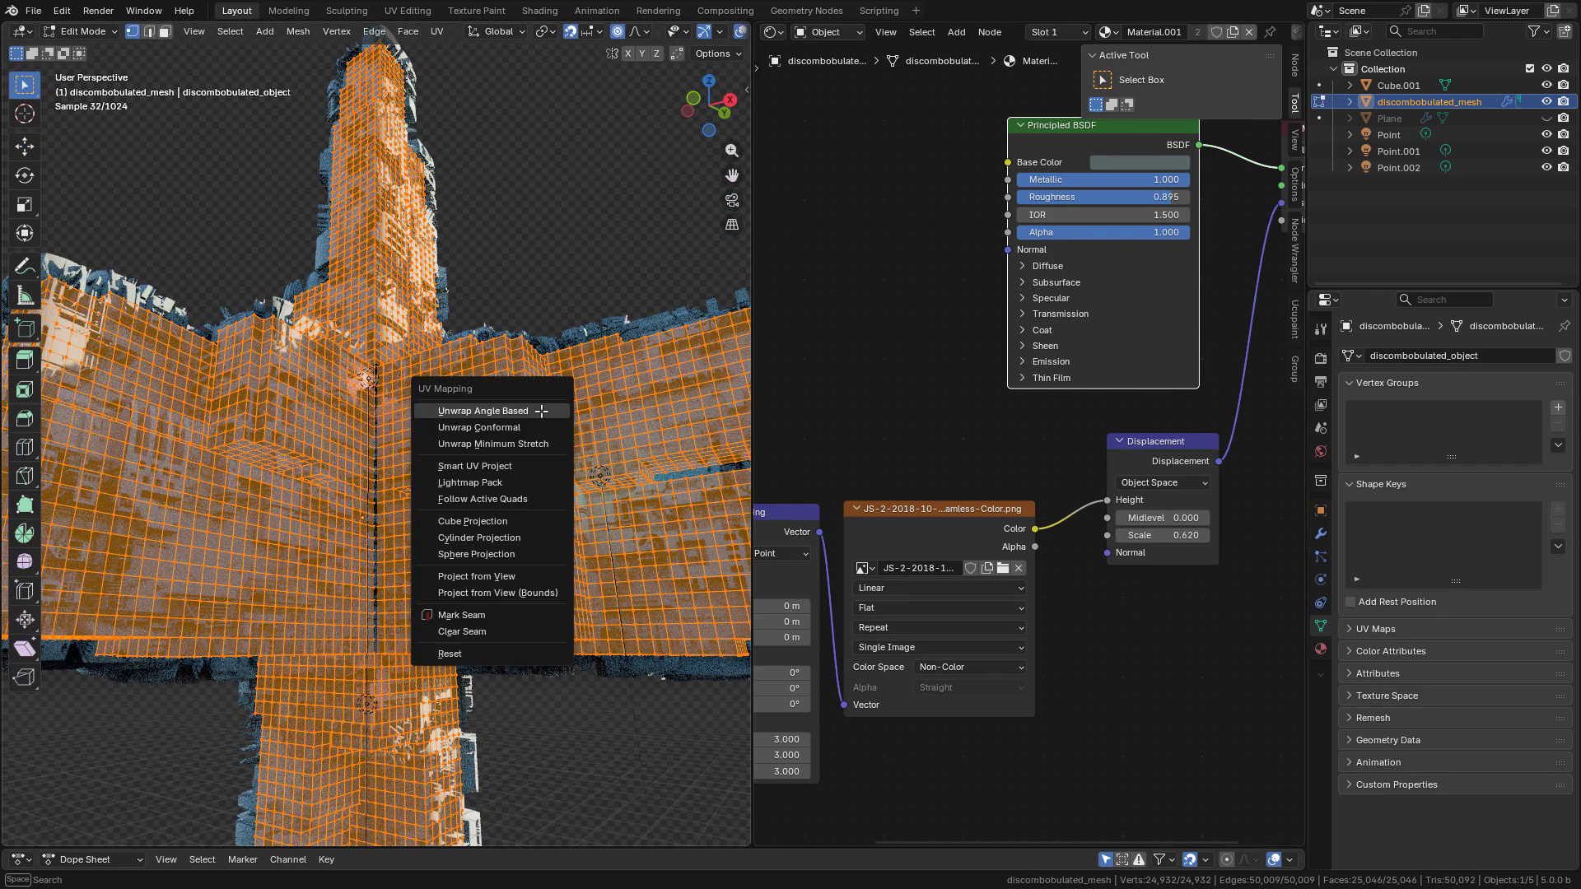
click(522, 520)
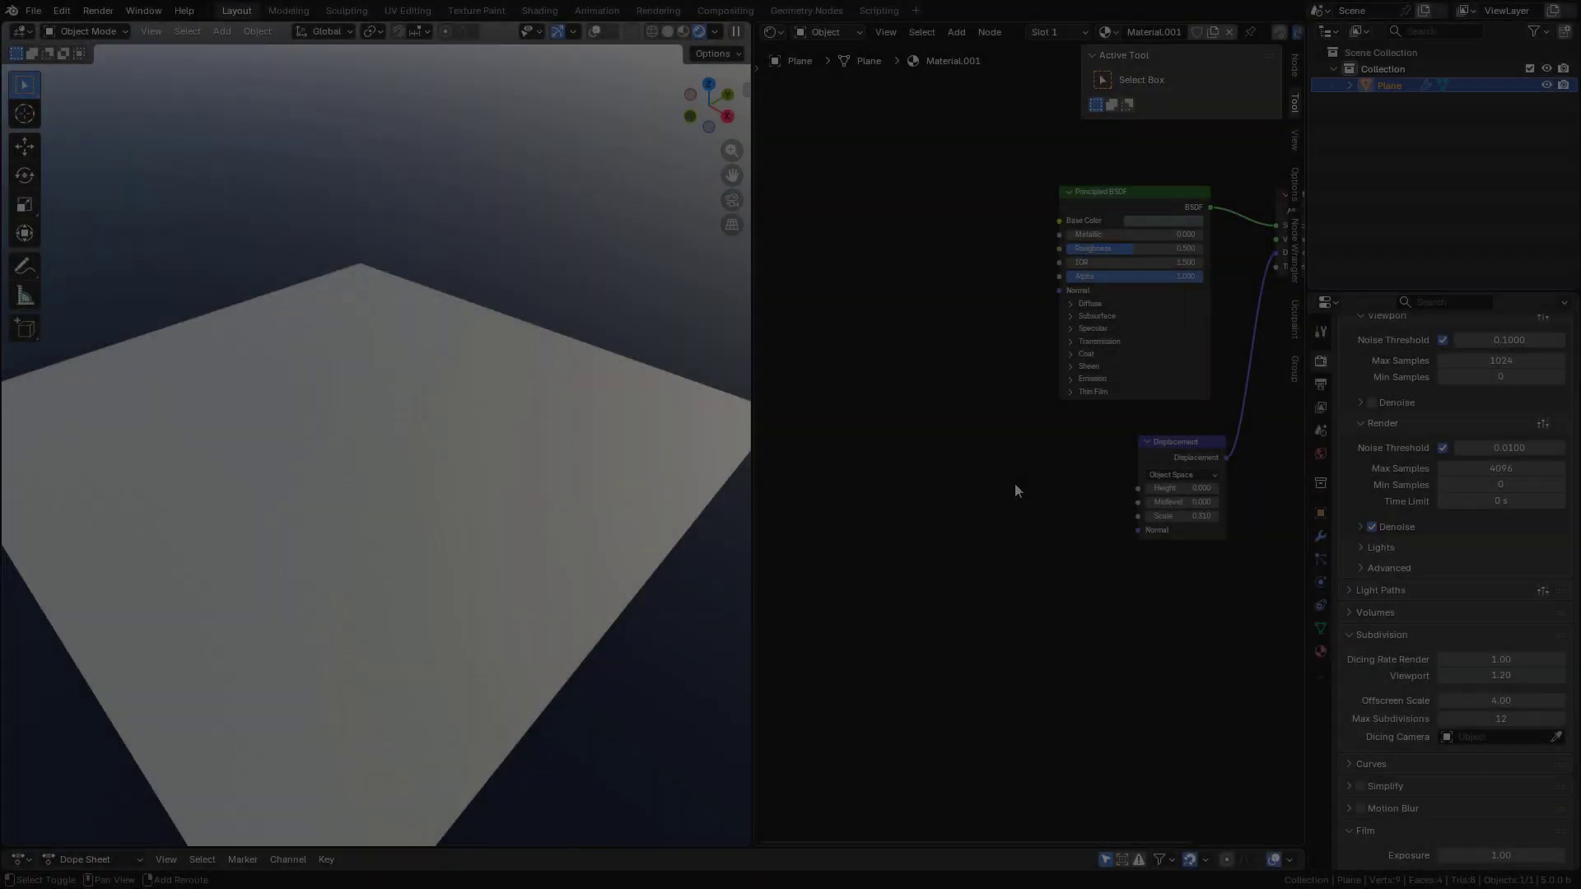
Add a Noise Texture node and place it beside the plane material's Displacement node.
key(shift+a)
click(1014, 482)
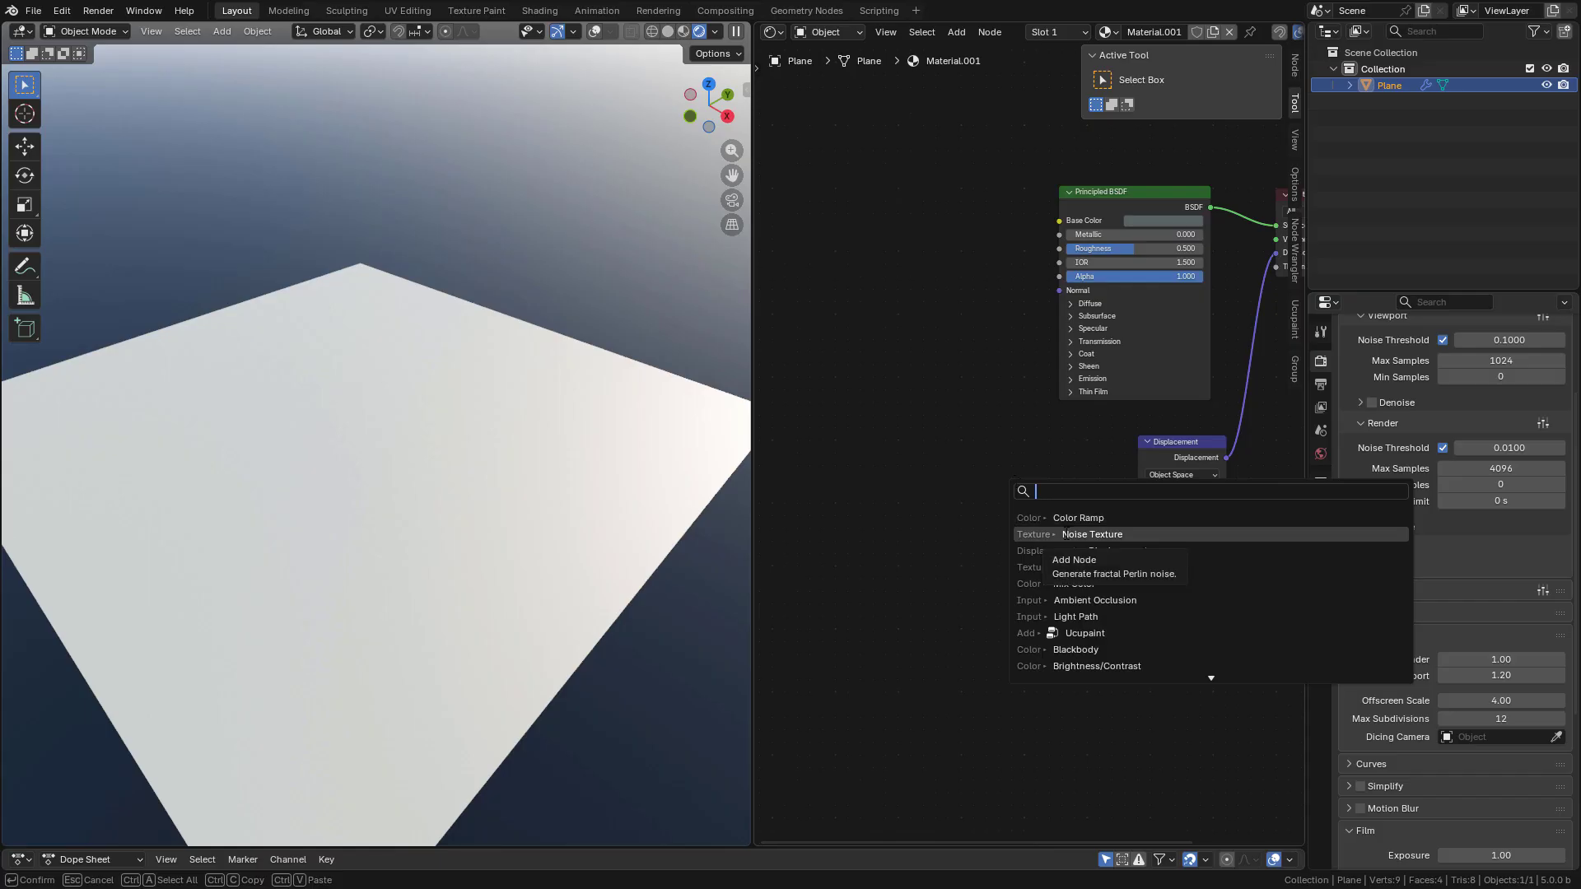
click(1065, 533)
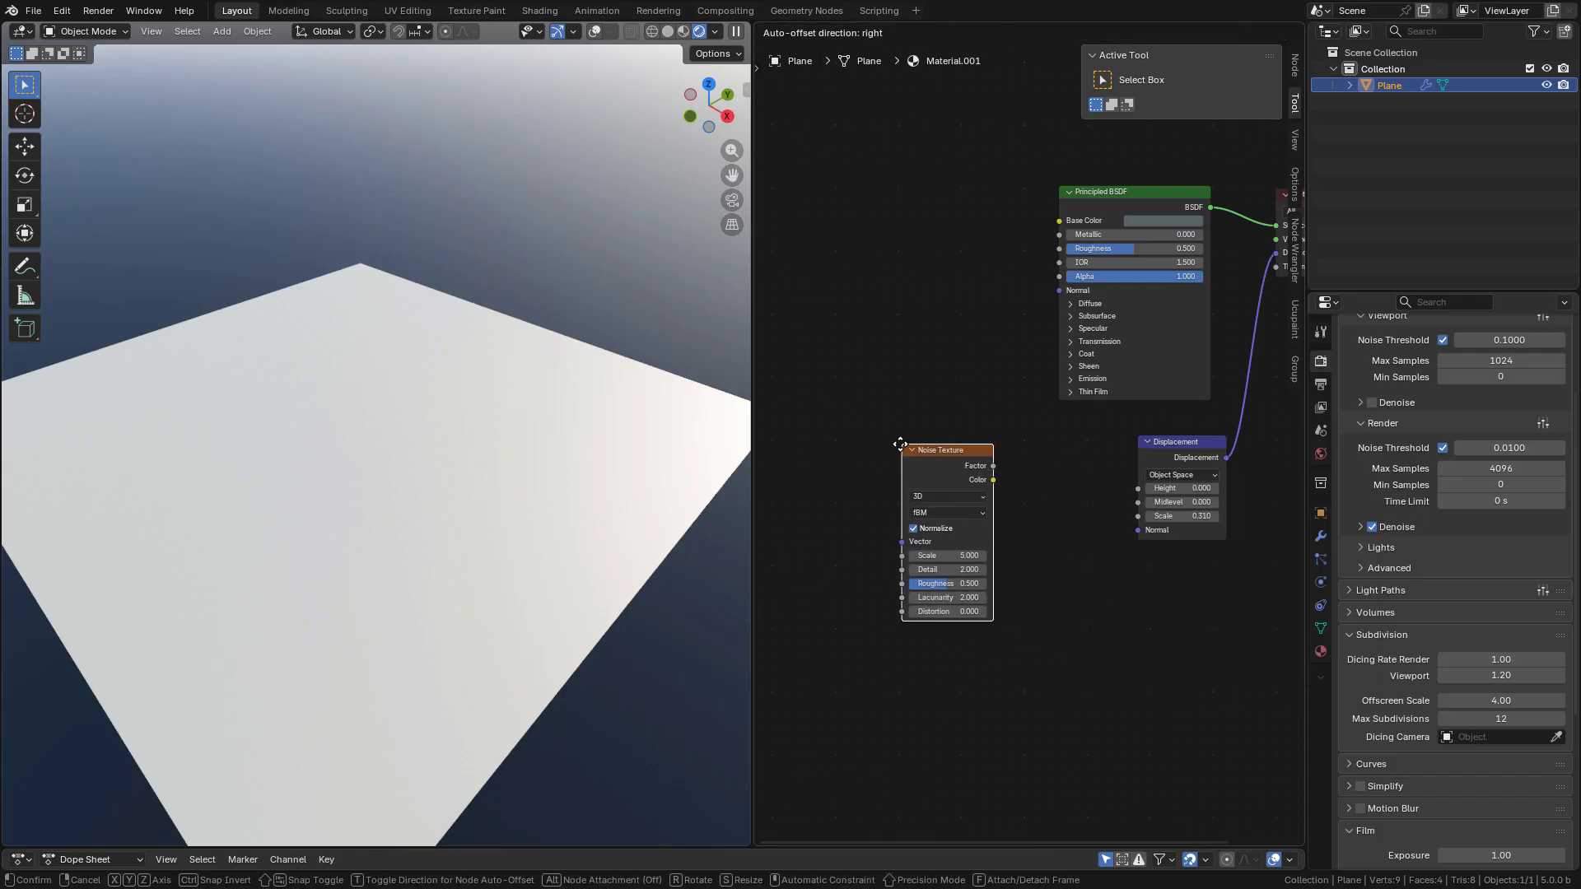
click(901, 447)
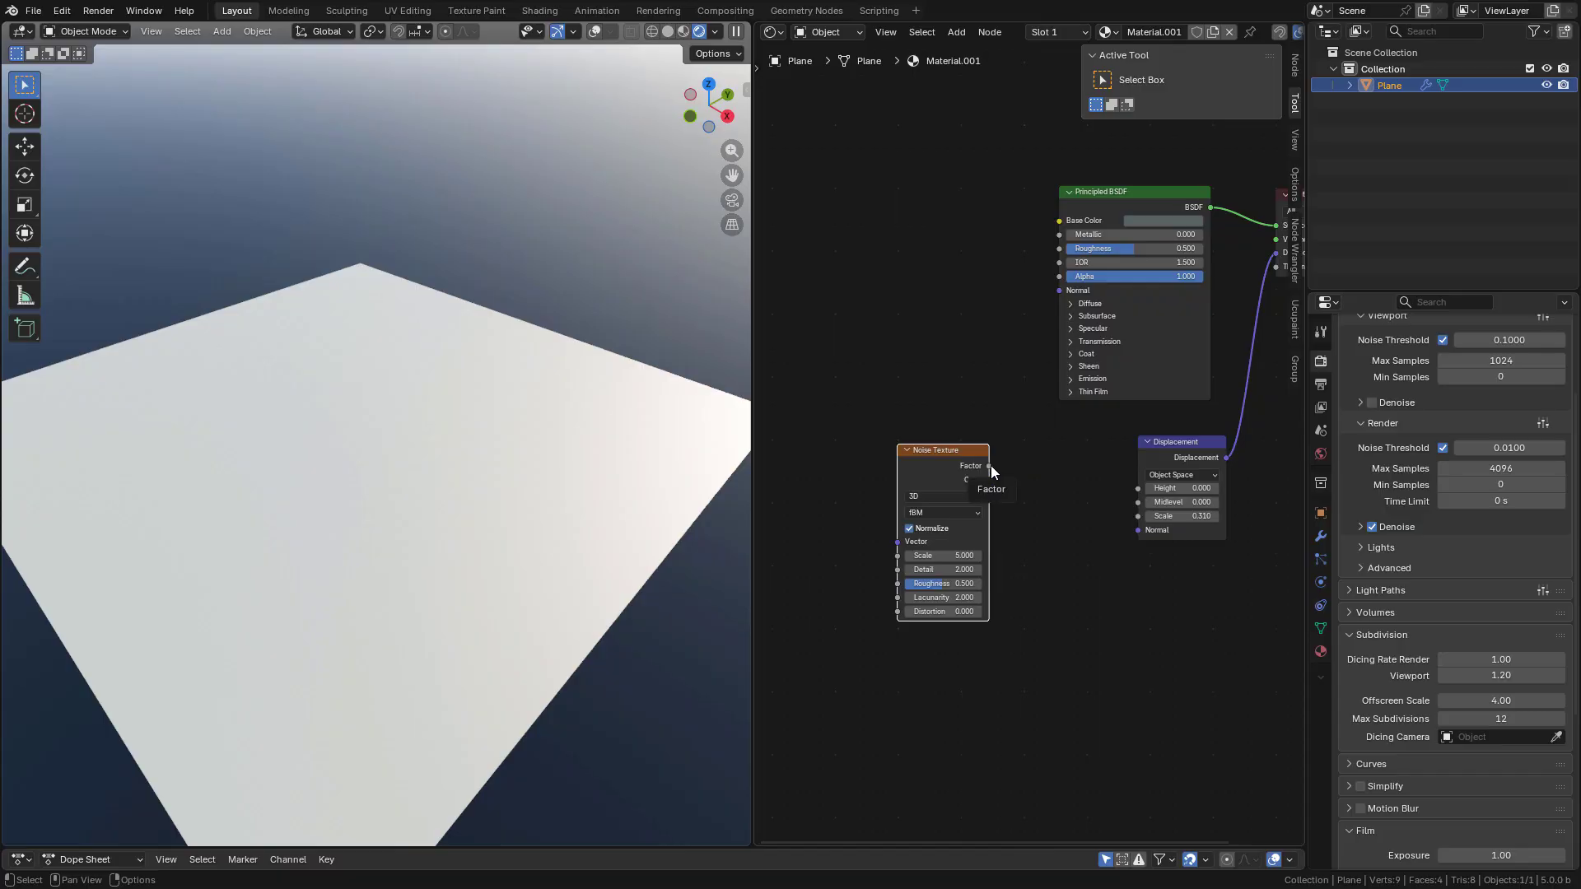
Feed the Noise Texture's Factor into the Displacement node's Height and insert a Color Ramp between them.
drag(990, 466, 1140, 503)
drag(1139, 504, 1139, 488)
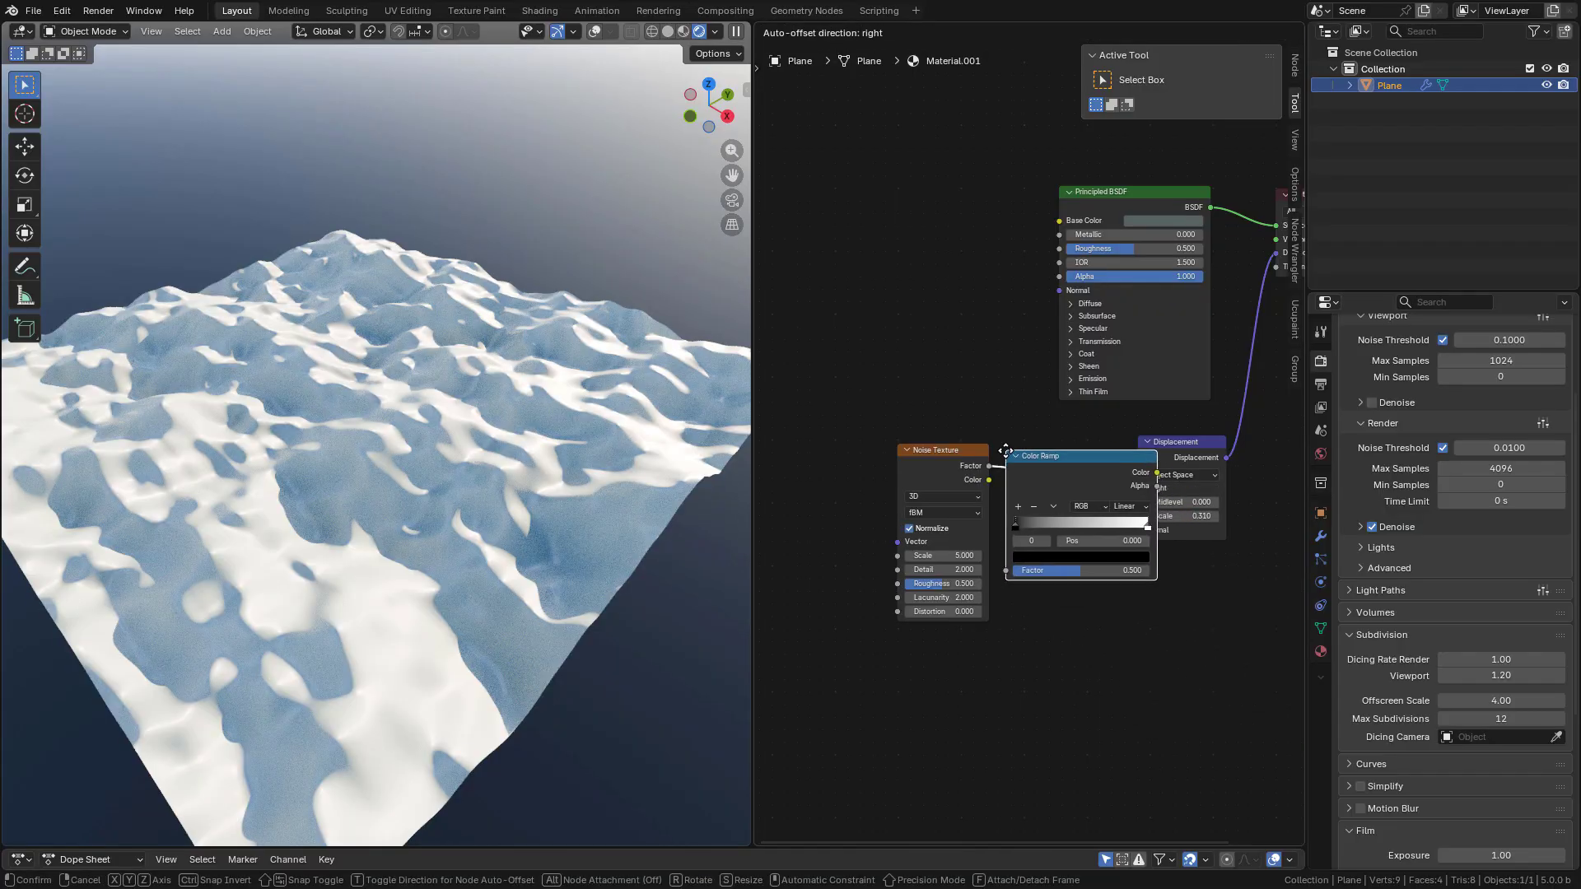
click(1007, 451)
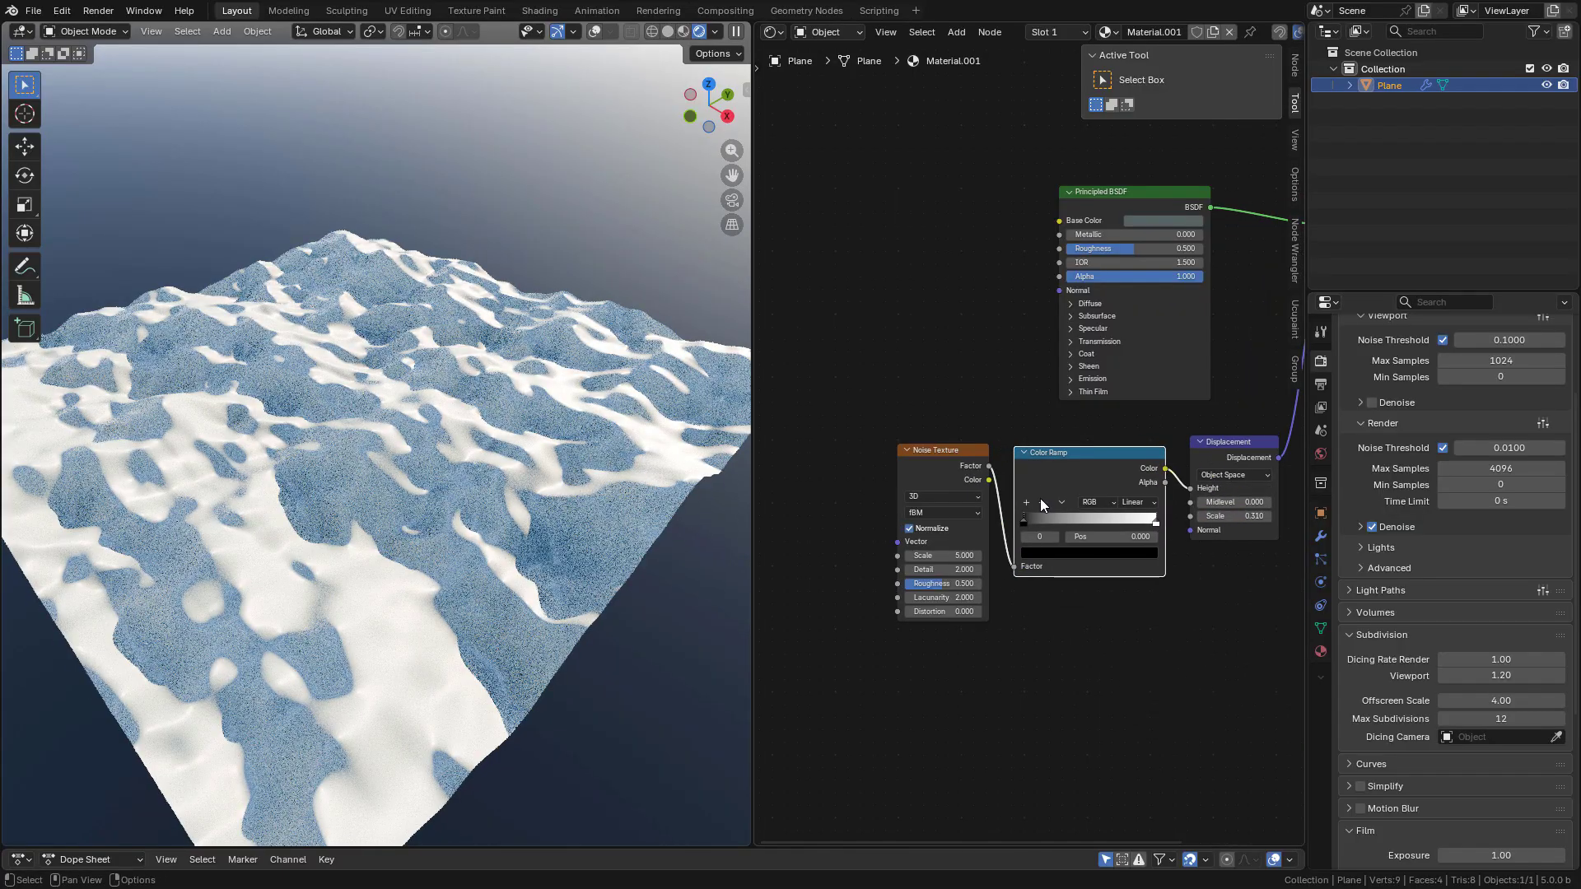
Sharpen the displacement contrast by moving the Color Ramp's black stop to 0.495 and its white stop inward.
drag(1023, 521, 1090, 526)
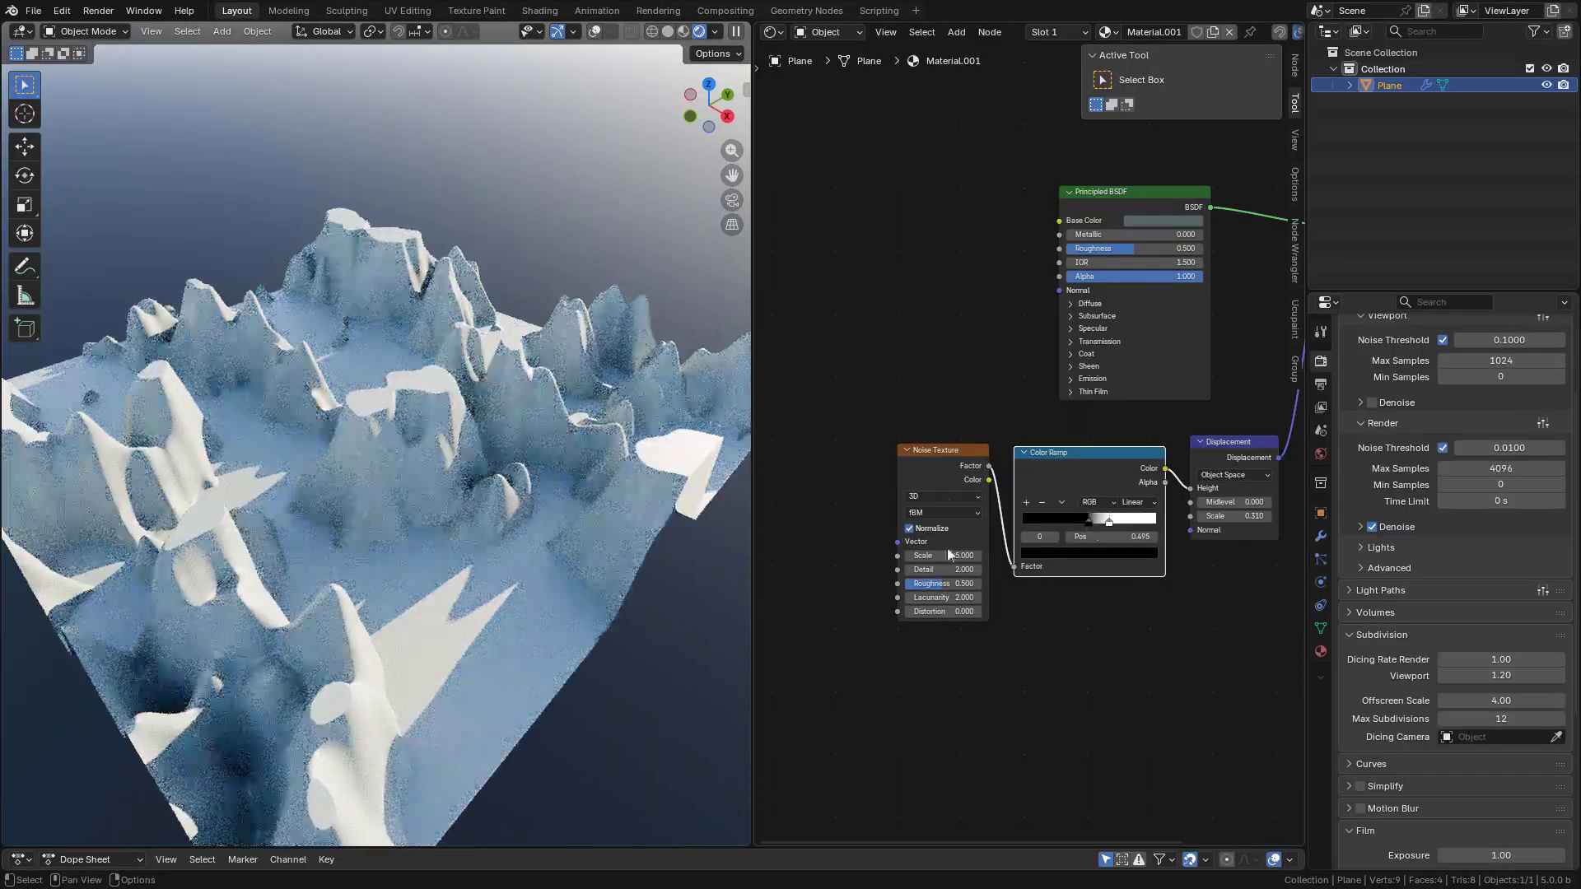
mouse_move(944, 569)
mouse_down()
mouse_move(987, 569)
mouse_move(934, 562)
mouse_up()
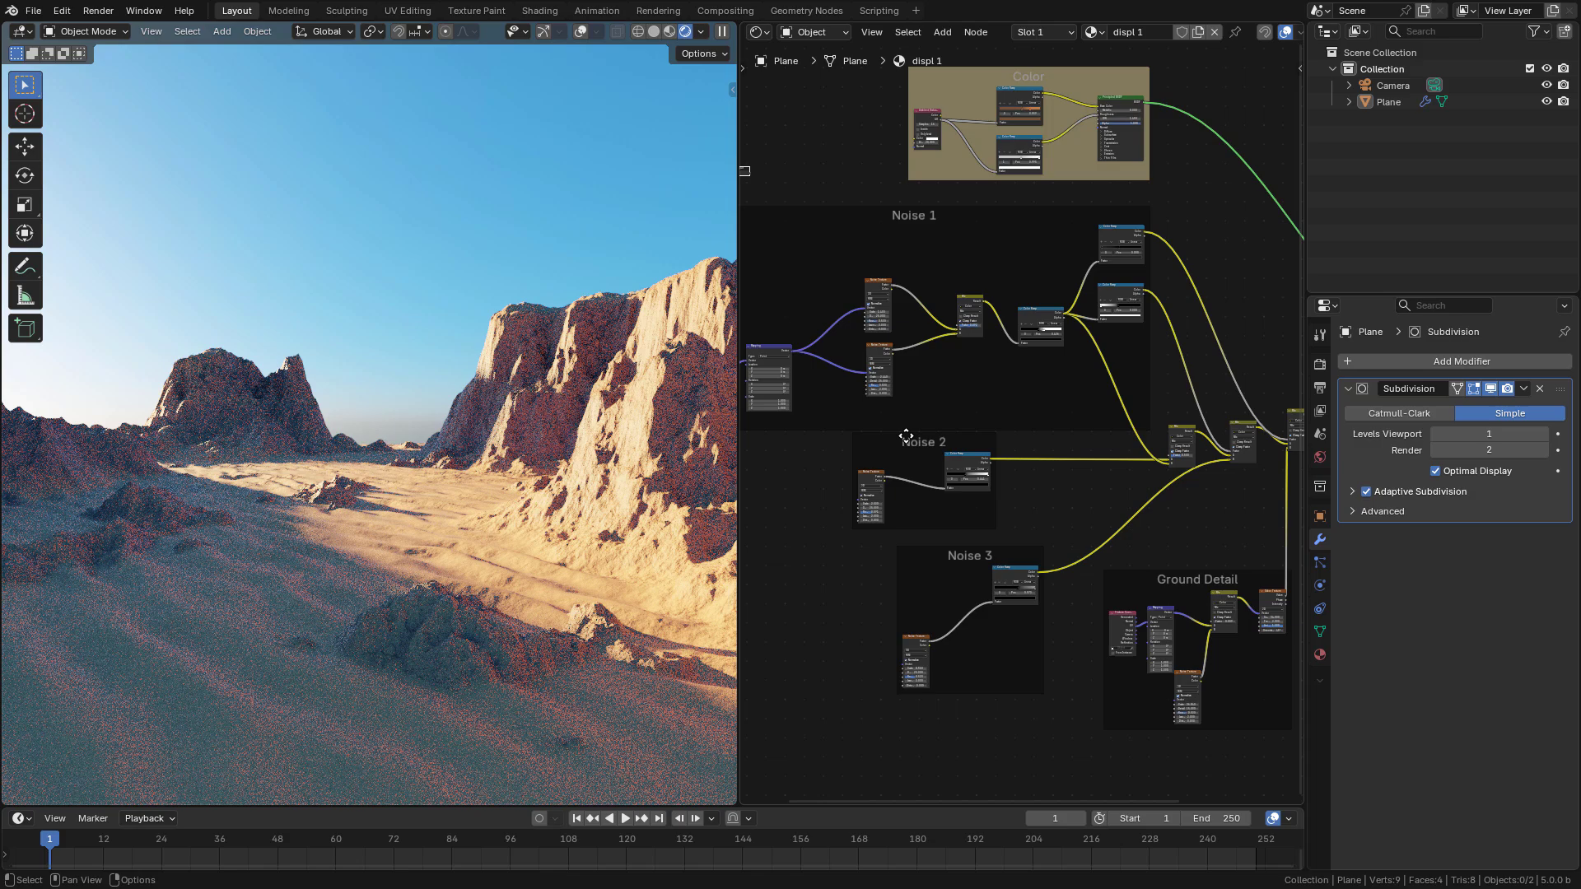
Examine how the desert material's Noise 1 group mixes two Noise Textures and passes them through Color Ramps.
middle_drag(905, 436, 1139, 383)
click(1320, 364)
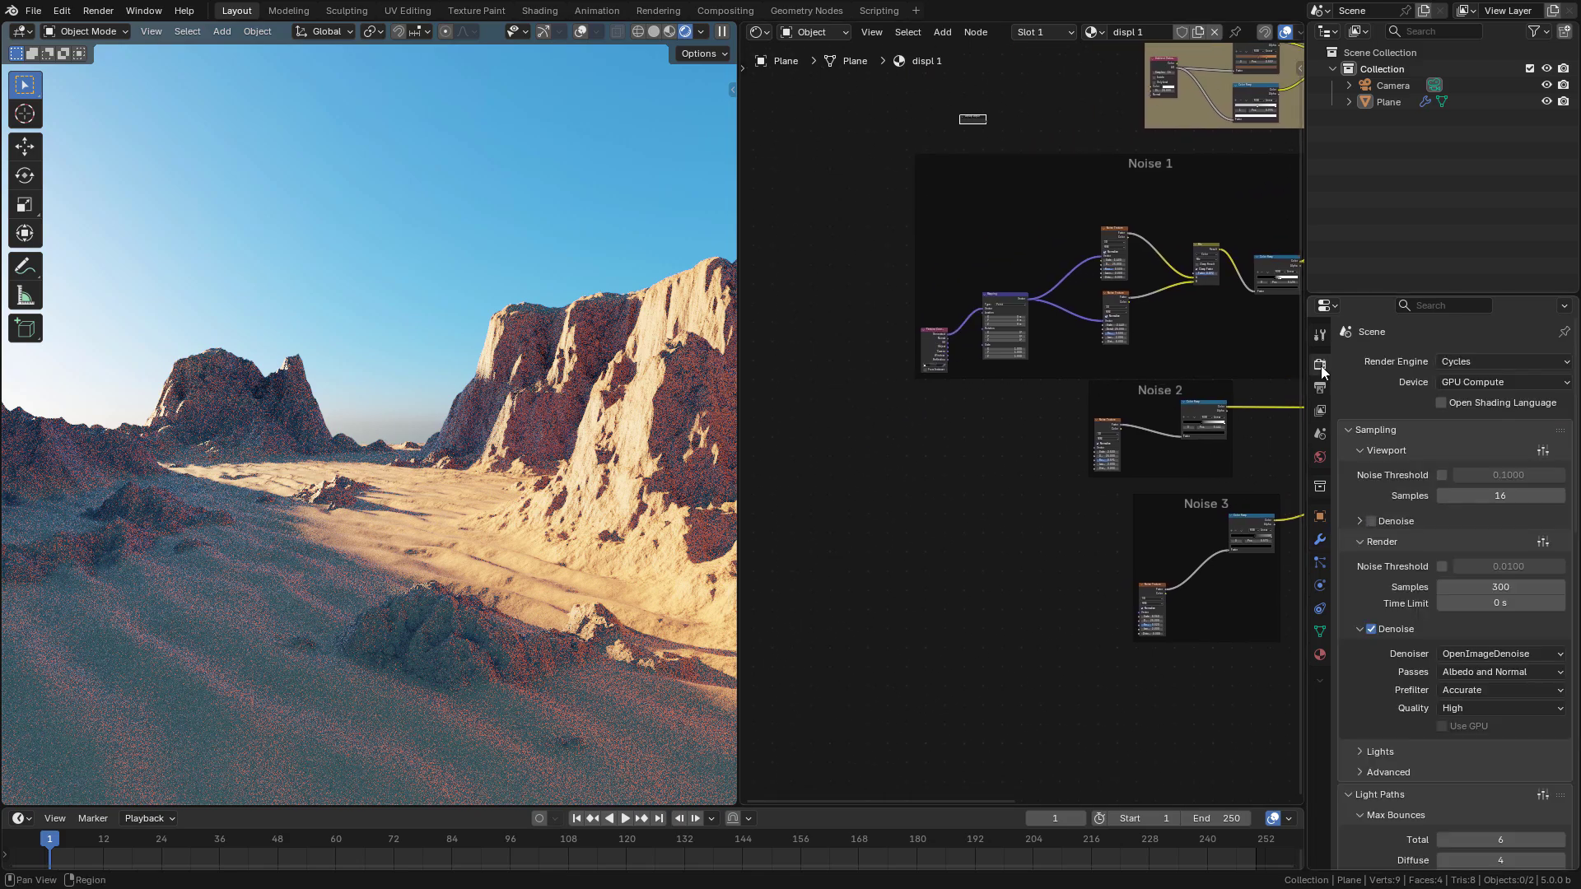
scroll(1123, 324, up, 4)
mouse_move(1124, 326)
mouse_down()
mouse_move(1059, 317)
mouse_move(1124, 327)
mouse_up()
middle_drag(1124, 327, 886, 294)
scroll(1034, 341, down, 4)
middle_drag(1135, 354, 955, 330)
scroll(960, 409, down, 2)
middle_drag(815, 535, 1015, 339)
scroll(1014, 377, up, 2)
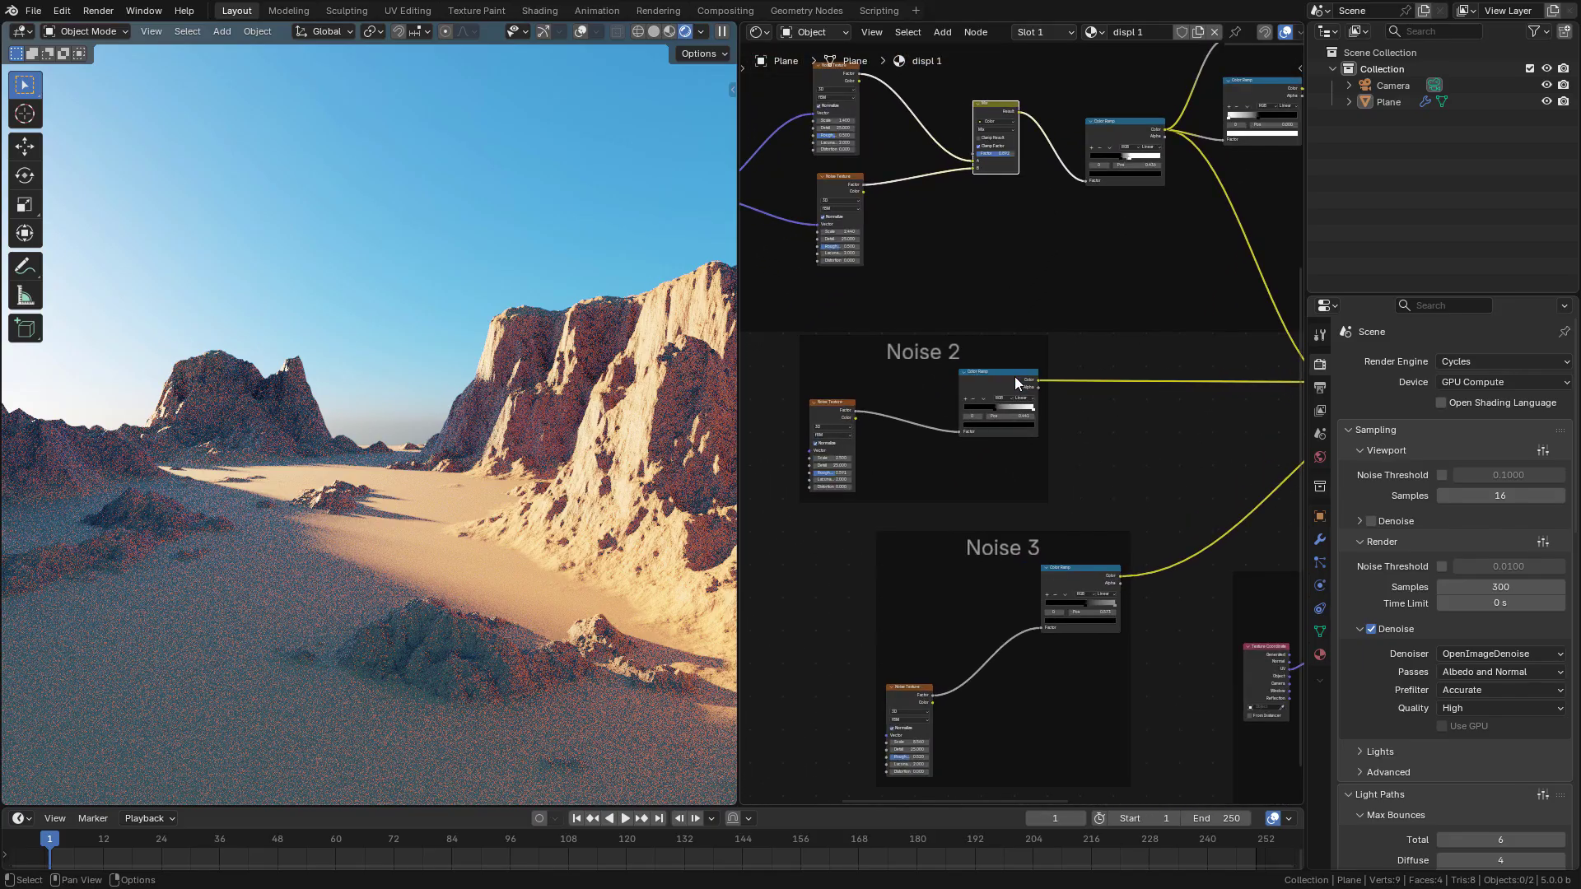
Examine the Noise 2 and Noise 3 groups and trace their Color Ramp outputs through the Mix nodes.
scroll(1029, 420, up, 1)
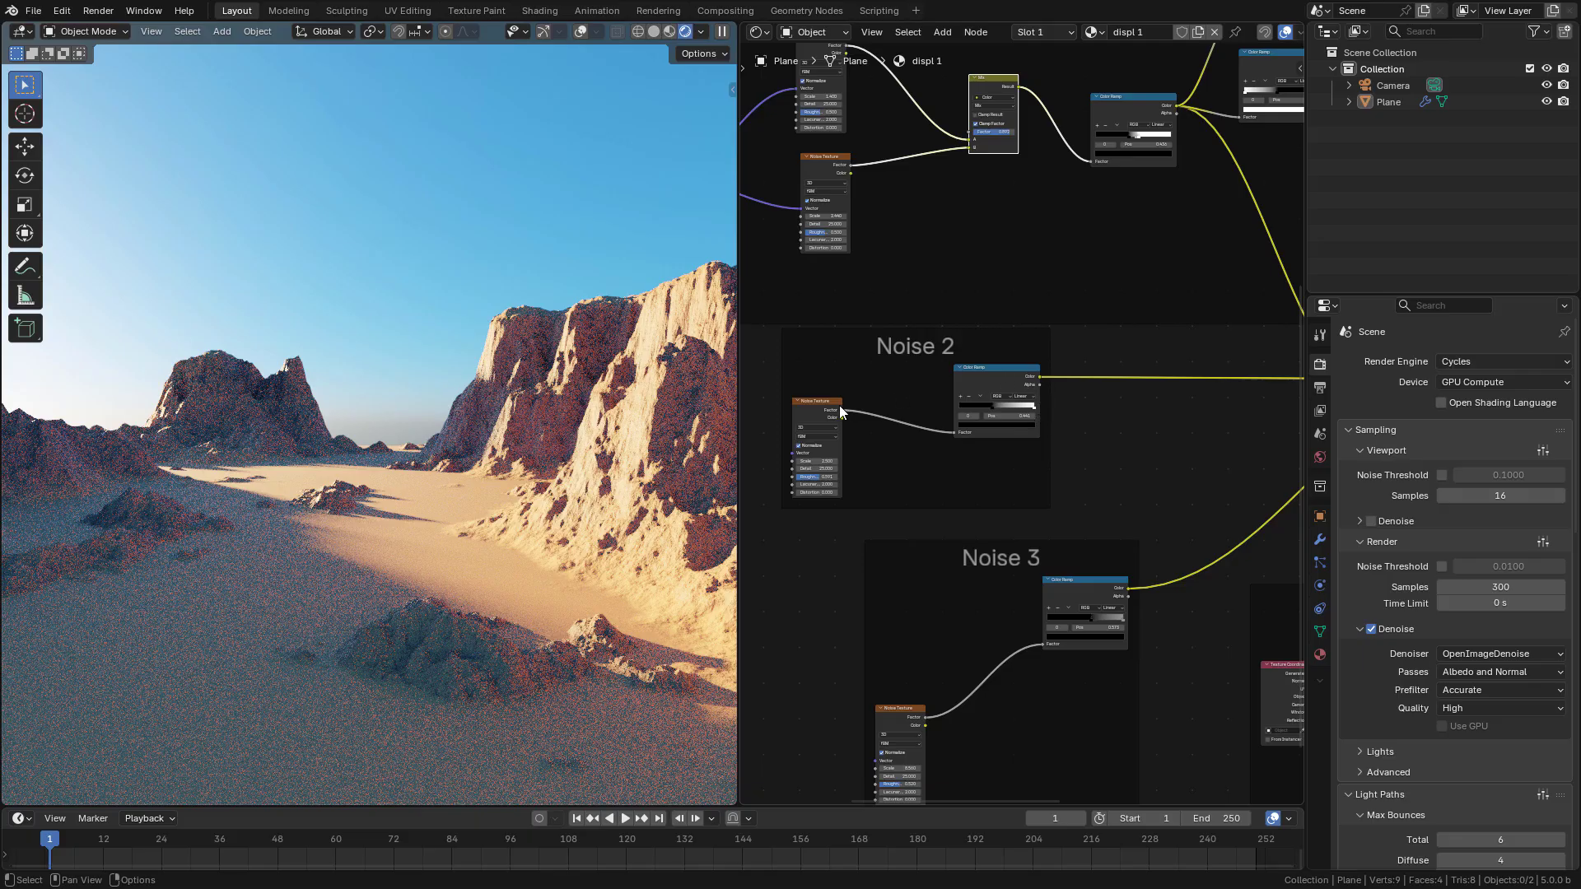
drag(823, 401, 817, 394)
middle_drag(1094, 373, 893, 360)
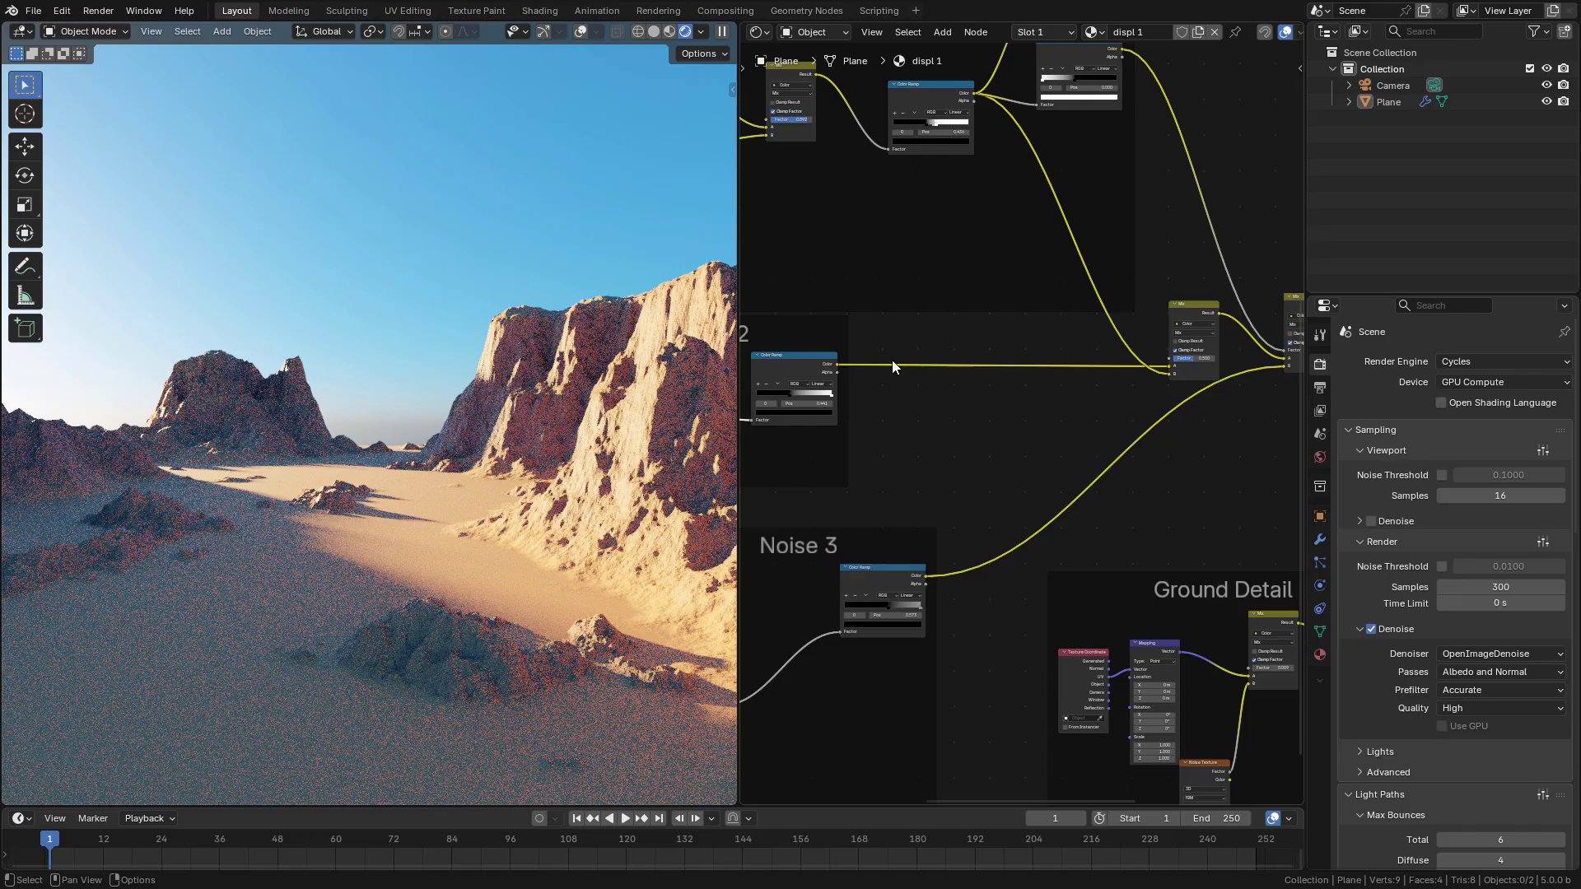
scroll(1057, 374, down, 2)
middle_drag(1106, 363, 920, 405)
scroll(1009, 416, up, 4)
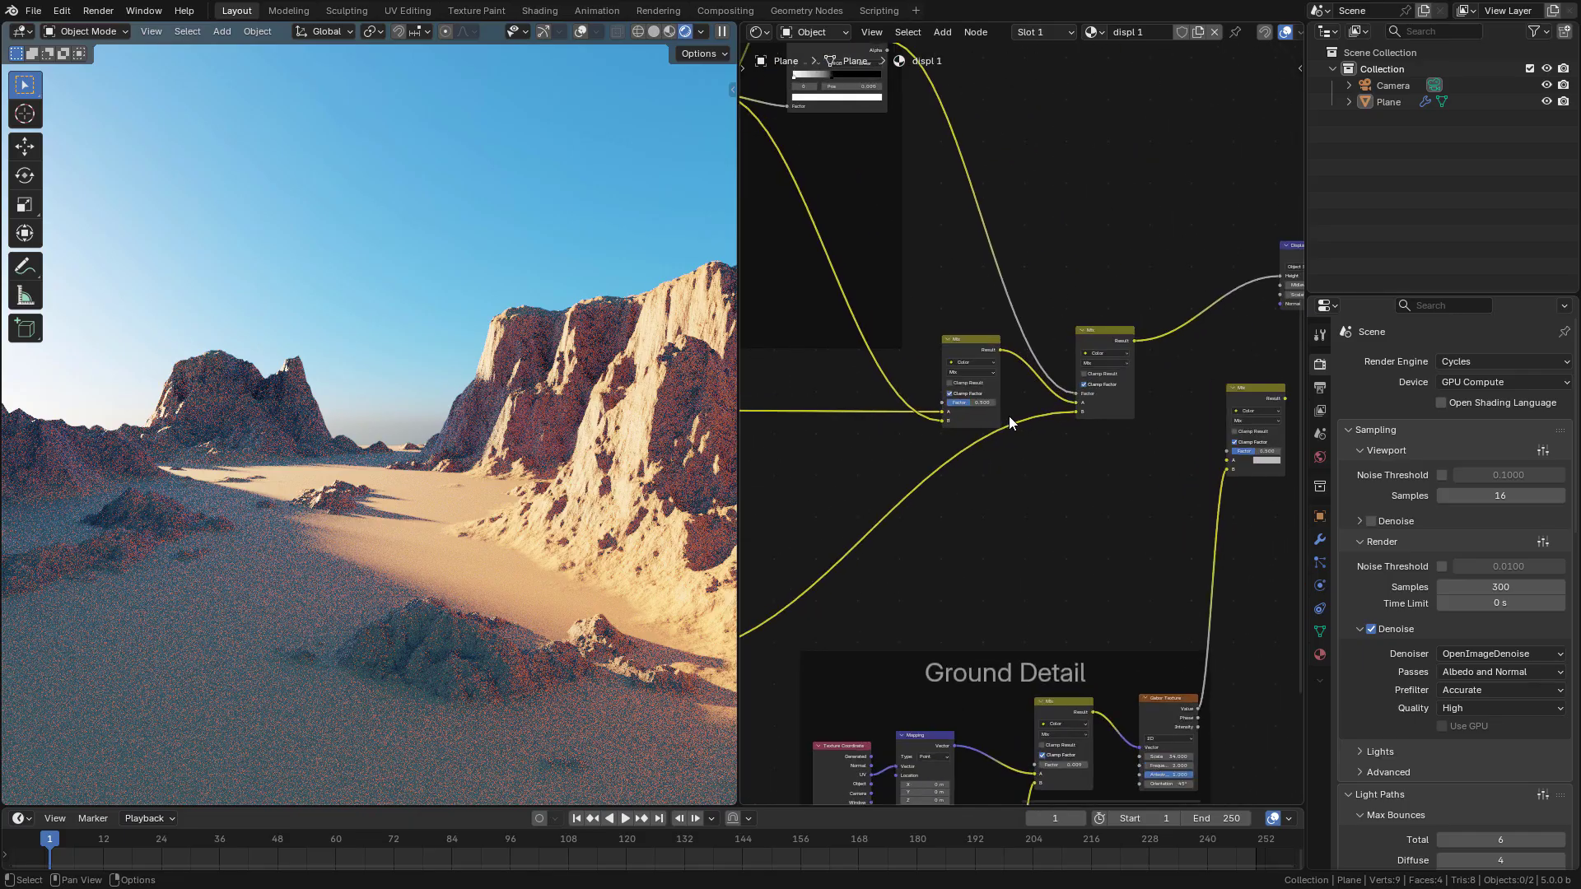
scroll(1010, 416, up, 1)
drag(1111, 322, 1142, 314)
Insert the Mix node carrying the Ground Detail Gabor Texture between the last terrain Mix node and the Displacement Height.
middle_drag(1240, 656, 993, 505)
scroll(993, 510, up, 1)
drag(940, 622, 924, 588)
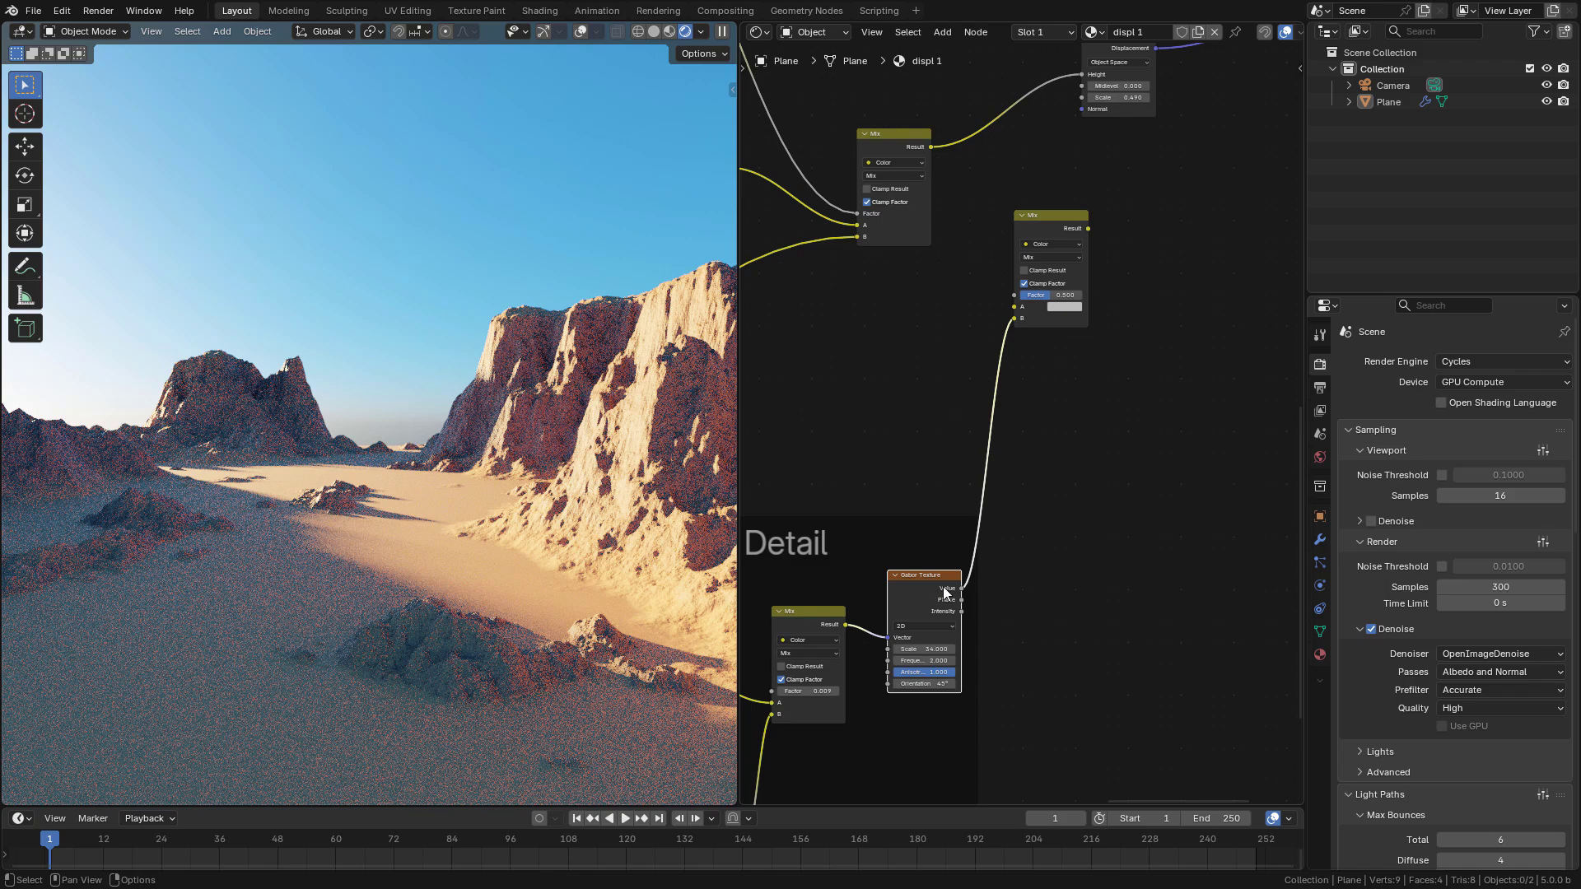
drag(945, 593, 1045, 619)
scroll(1019, 484, down, 4)
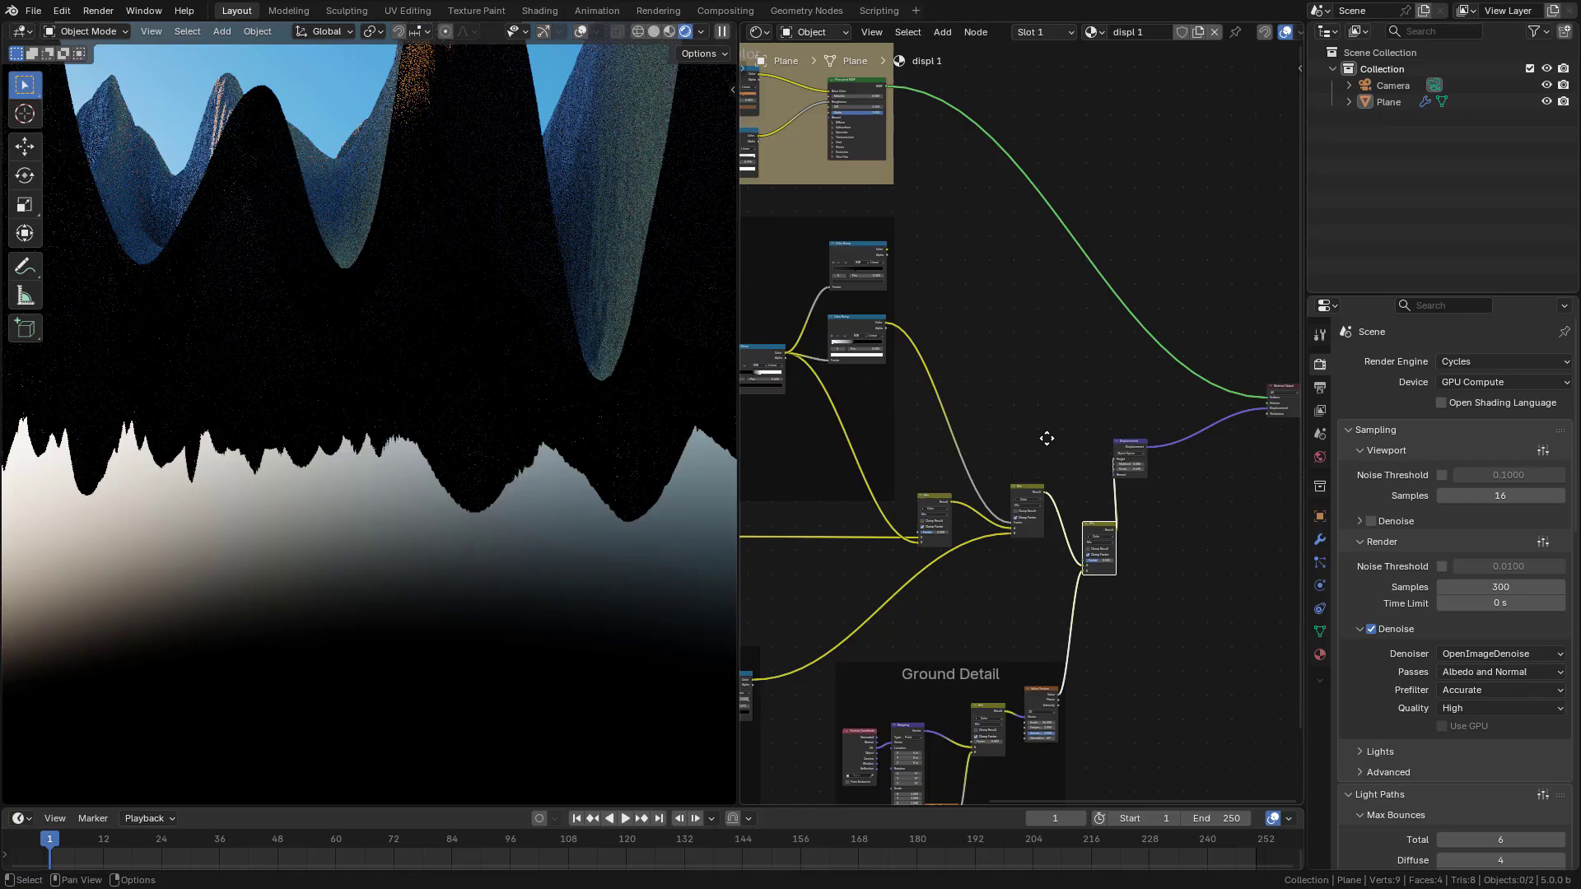
Preview the Noise 1 Color Ramp and the upper ramp it feeds, and use the upper ramp as the ground-detail Mix node's Factor.
middle_drag(1047, 438, 1140, 531)
scroll(1039, 439, up, 5)
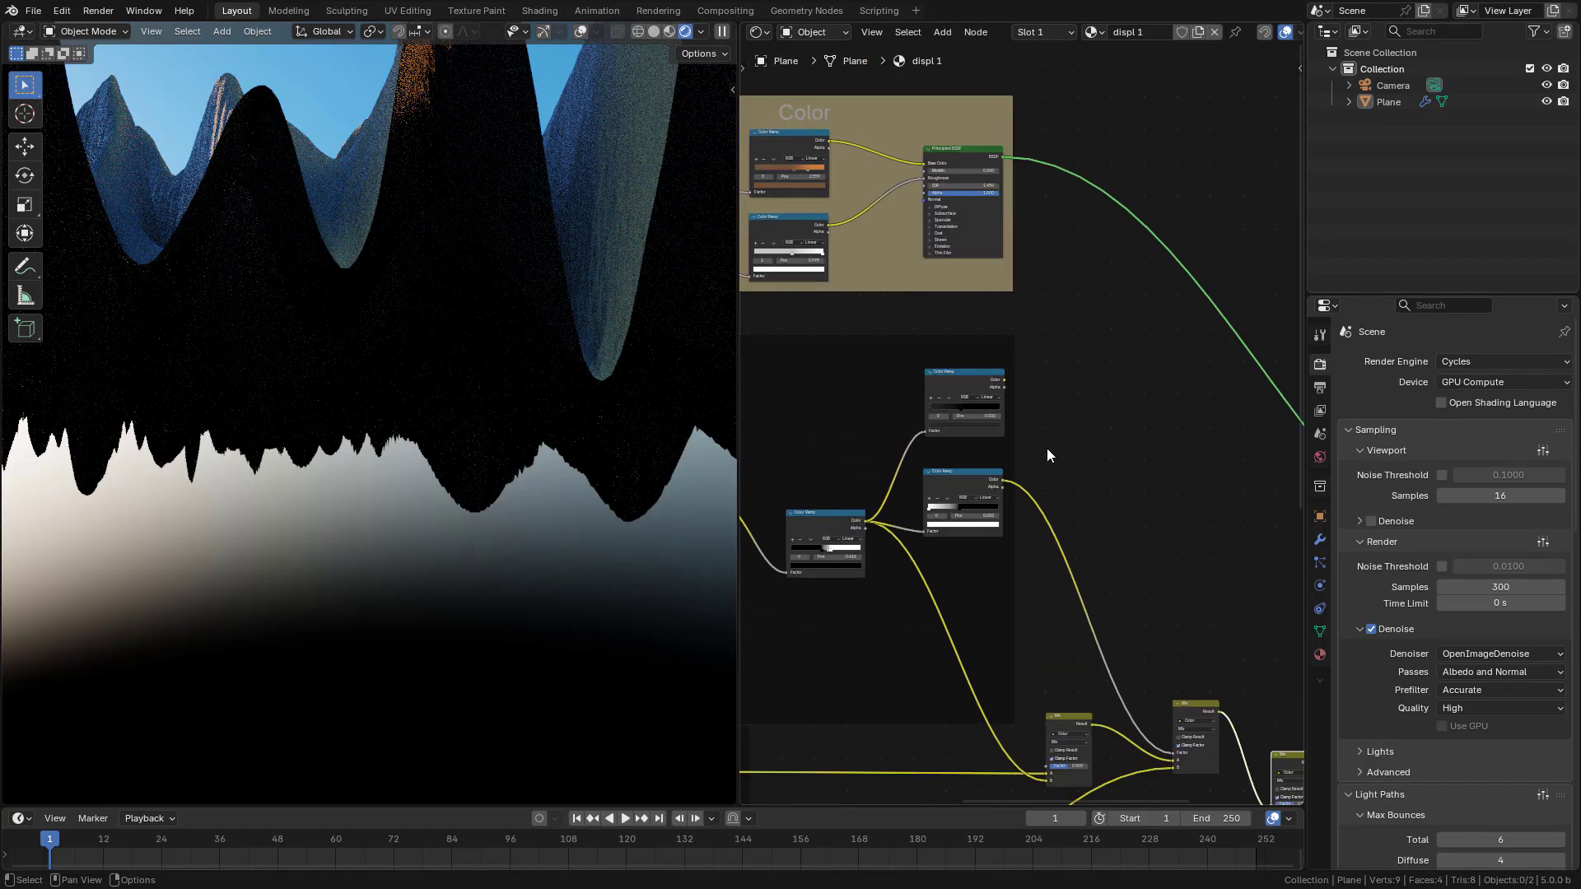
middle_drag(975, 417, 1116, 390)
drag(895, 544, 891, 532)
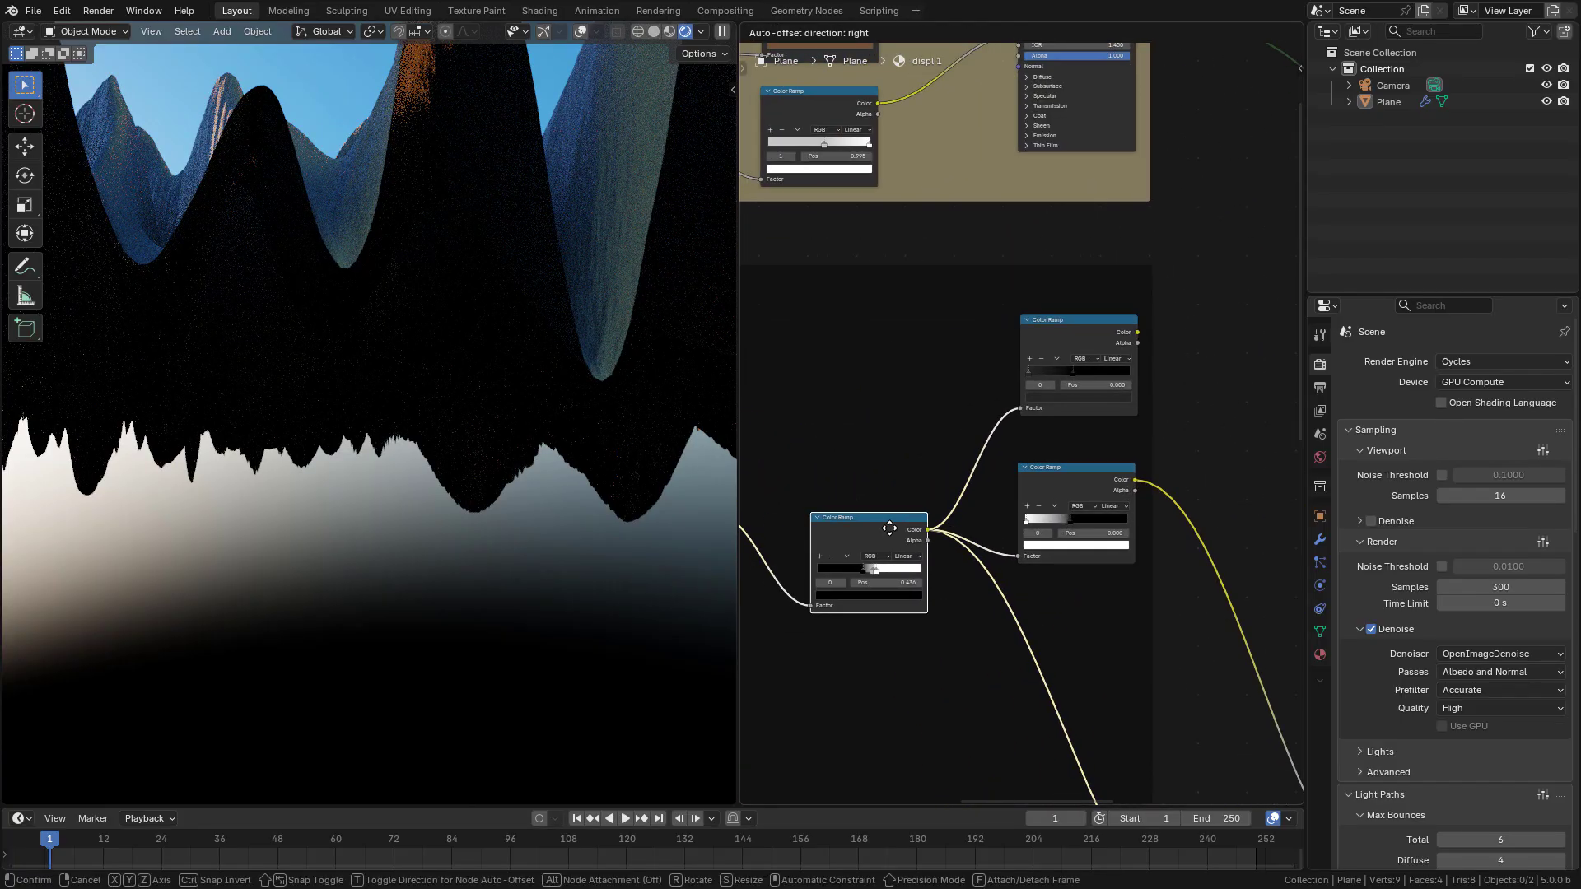
click(1062, 354)
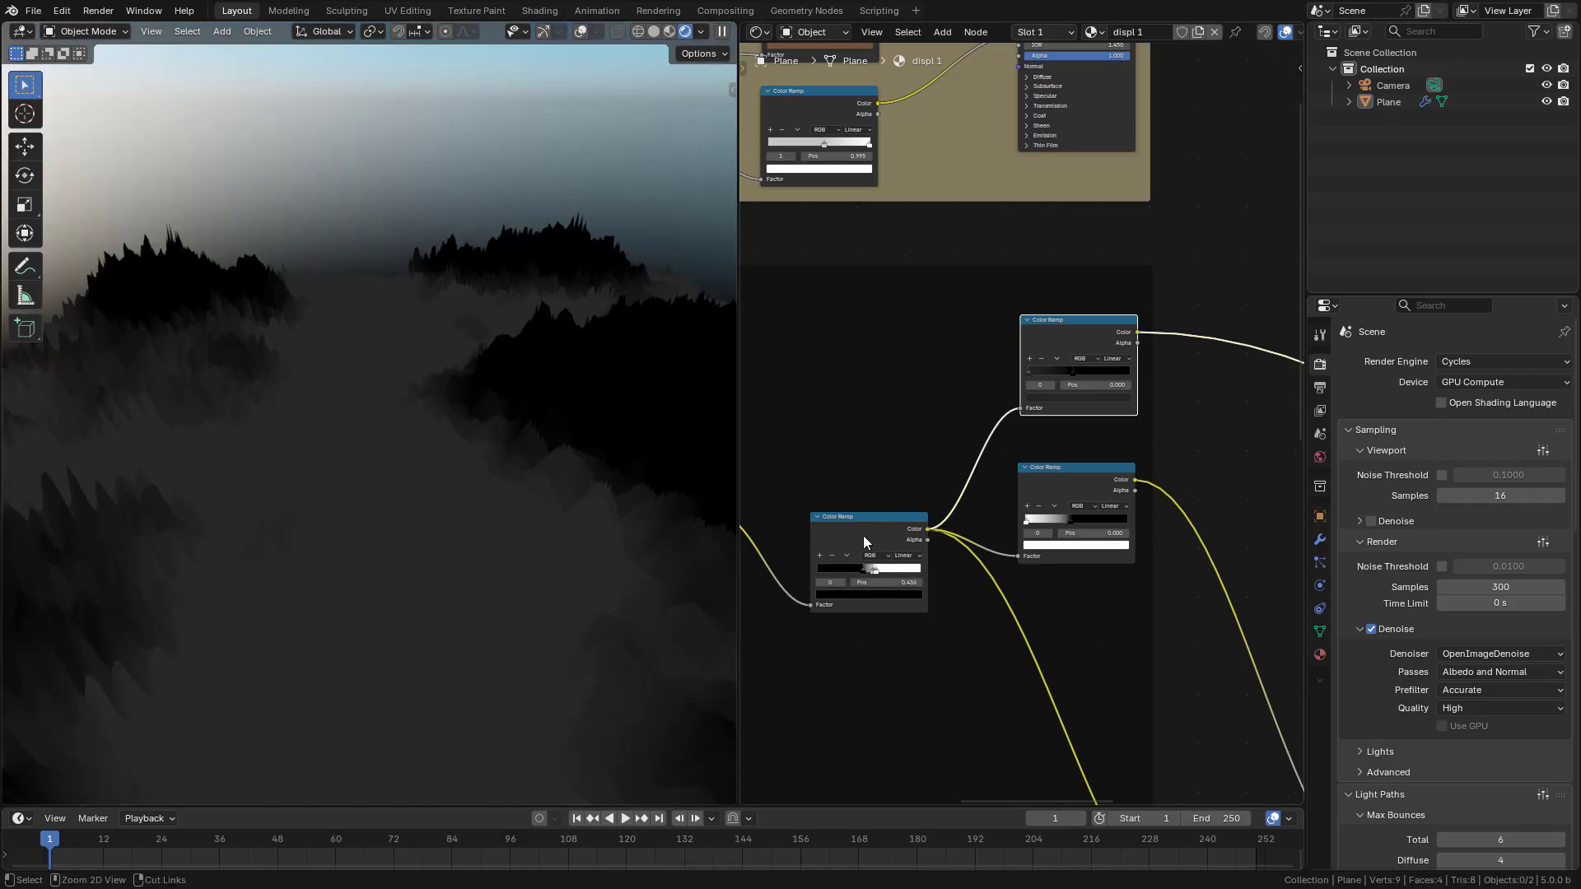
ctrl+shift+click(863, 533)
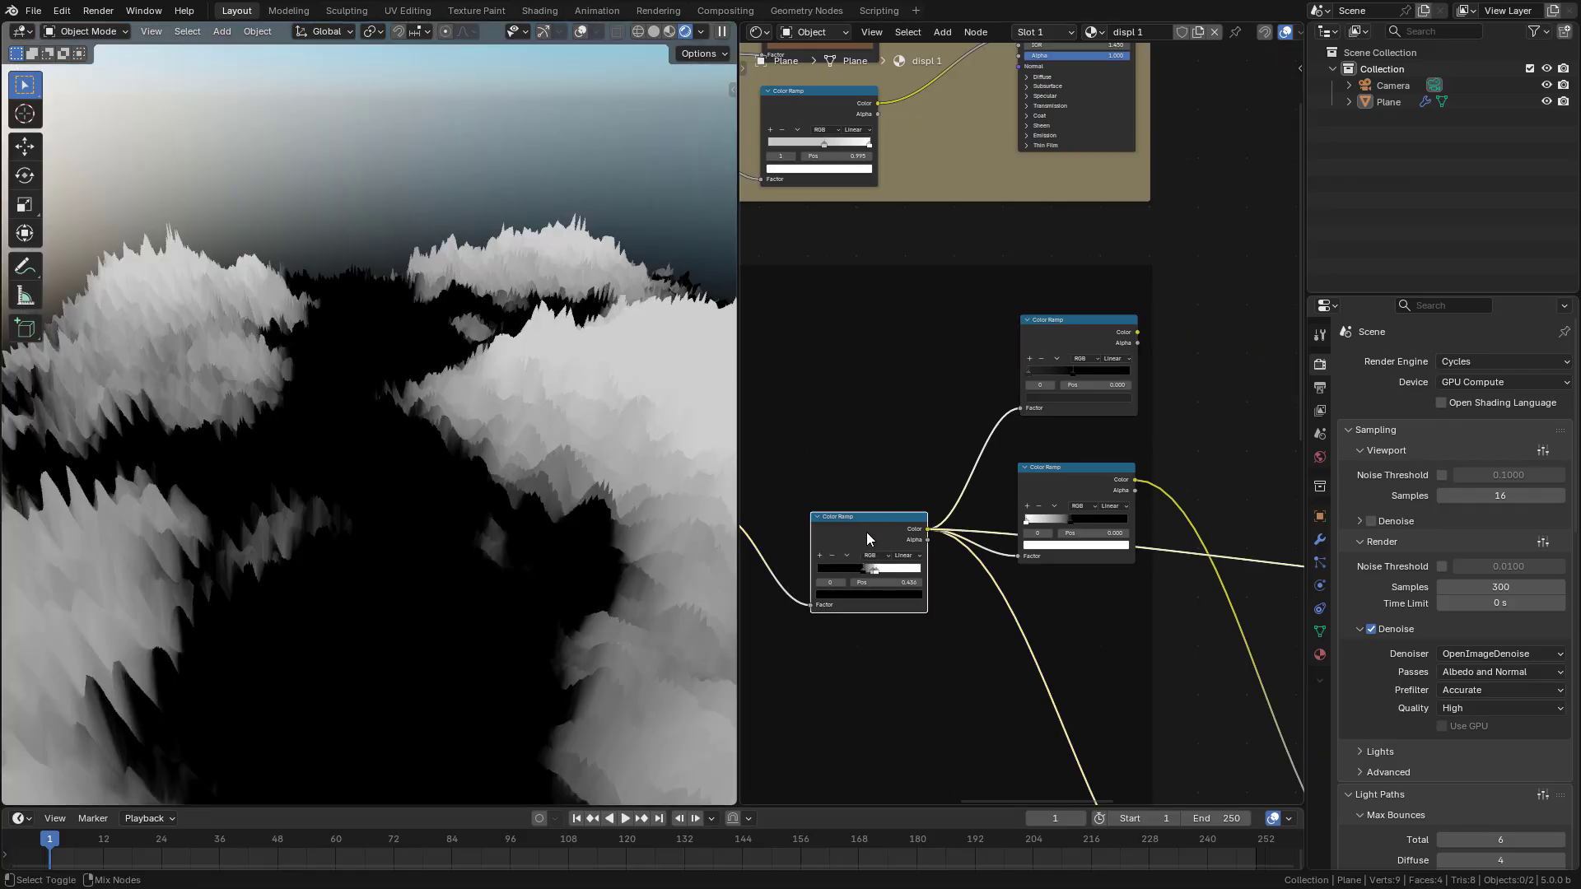
ctrl+shift+click(1080, 336)
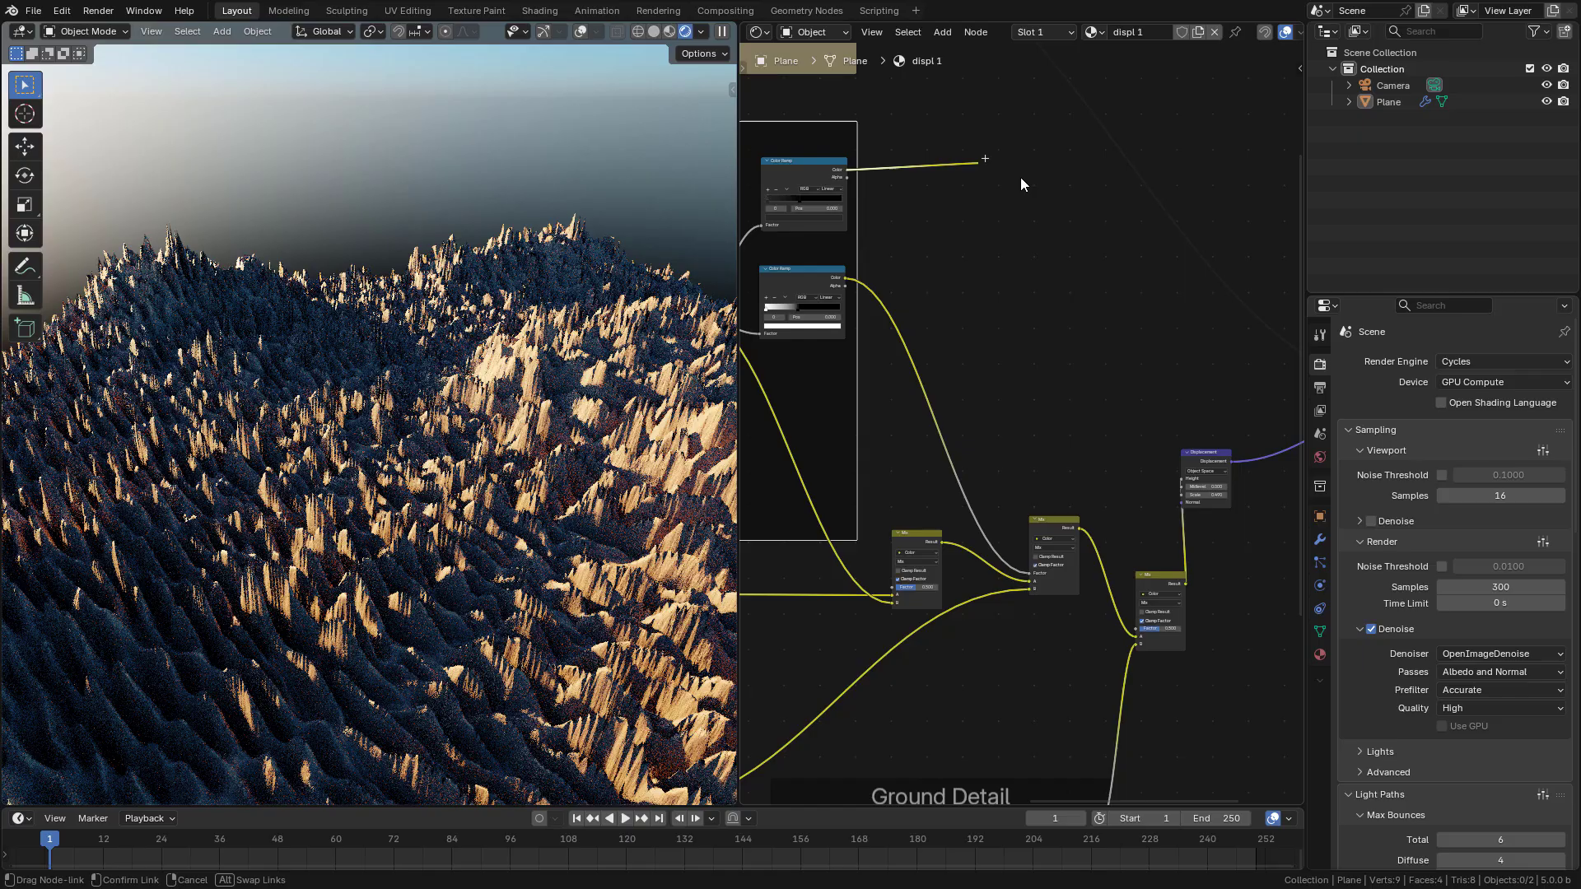
drag(1020, 182, 1139, 630)
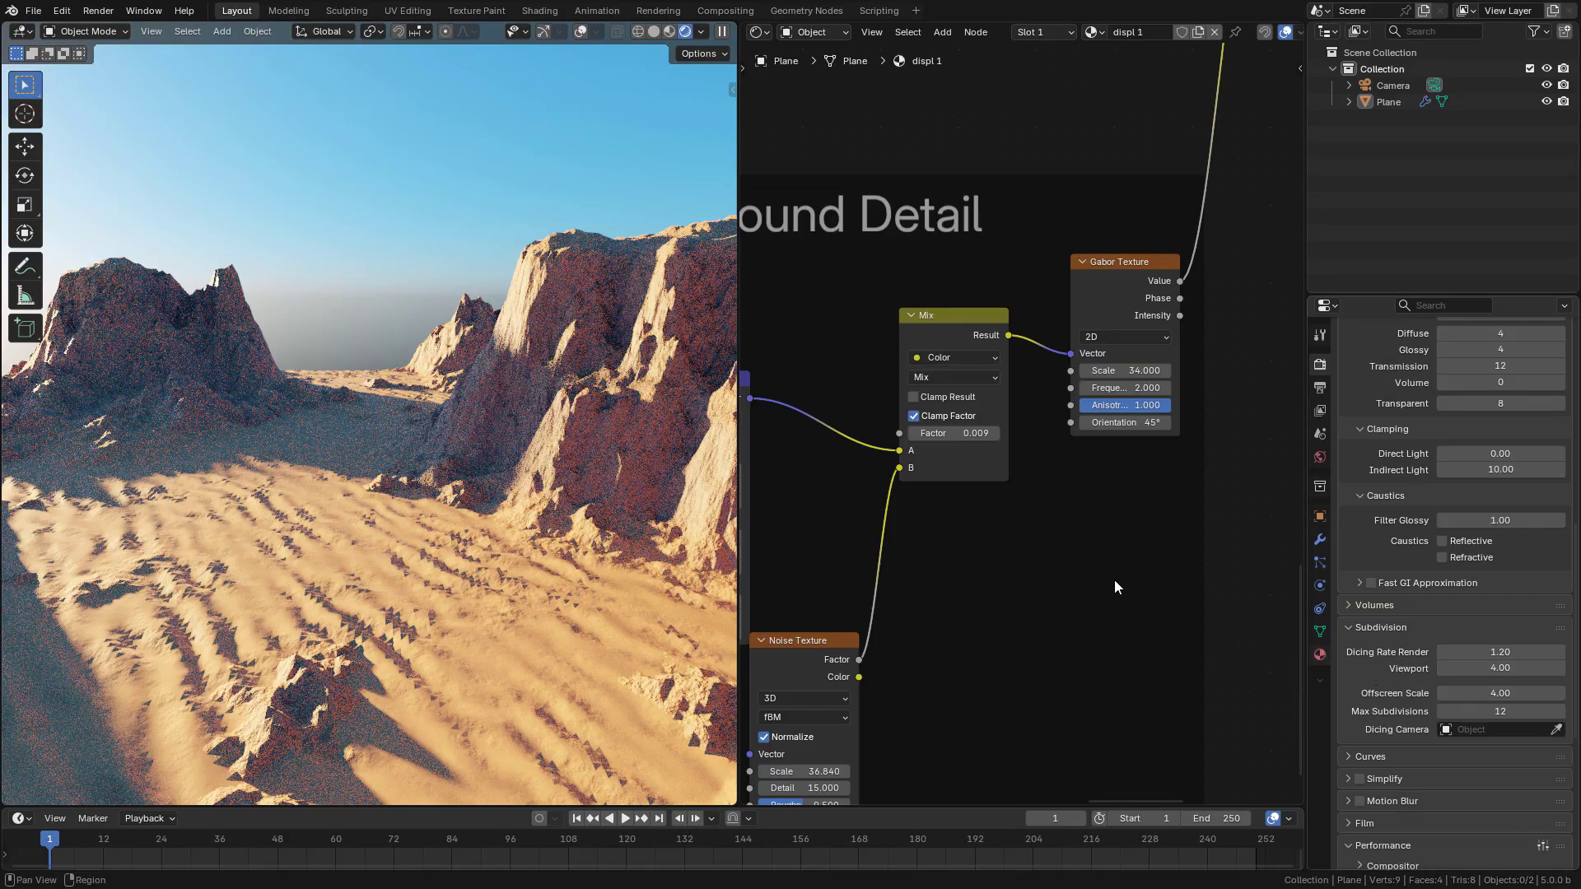
Set the viewport dicing rate in the subdivision render settings to 1.2.
click(1503, 669)
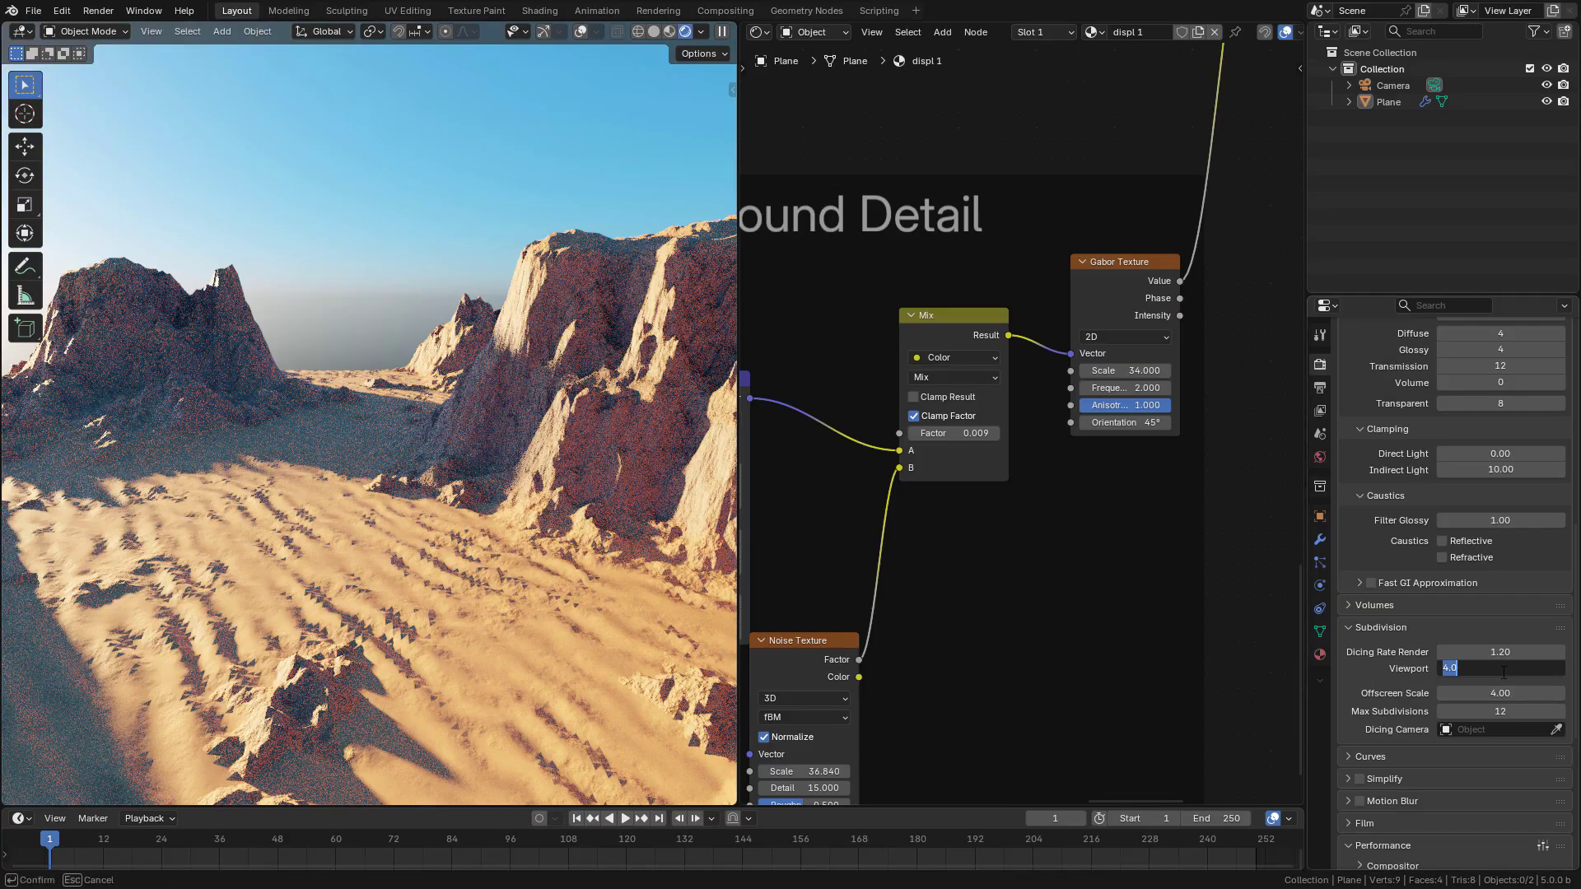
text(1.2)
key(Return)
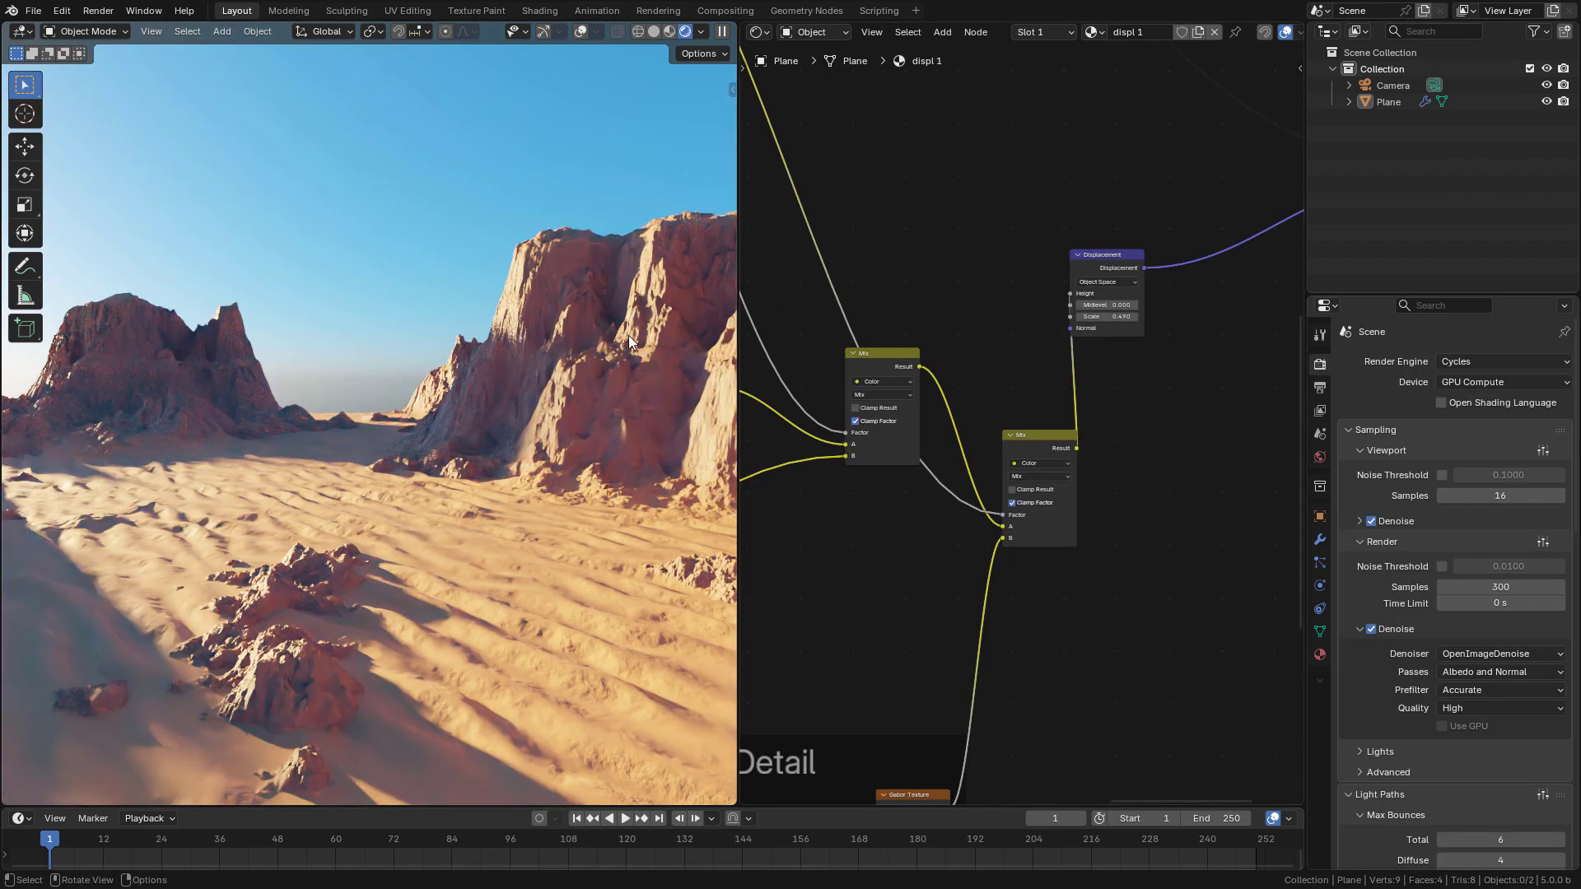
Assign Camera as the dicing camera in the subdivision settings and switch the viewport to the camera view.
middle_drag(629, 335, 550, 344)
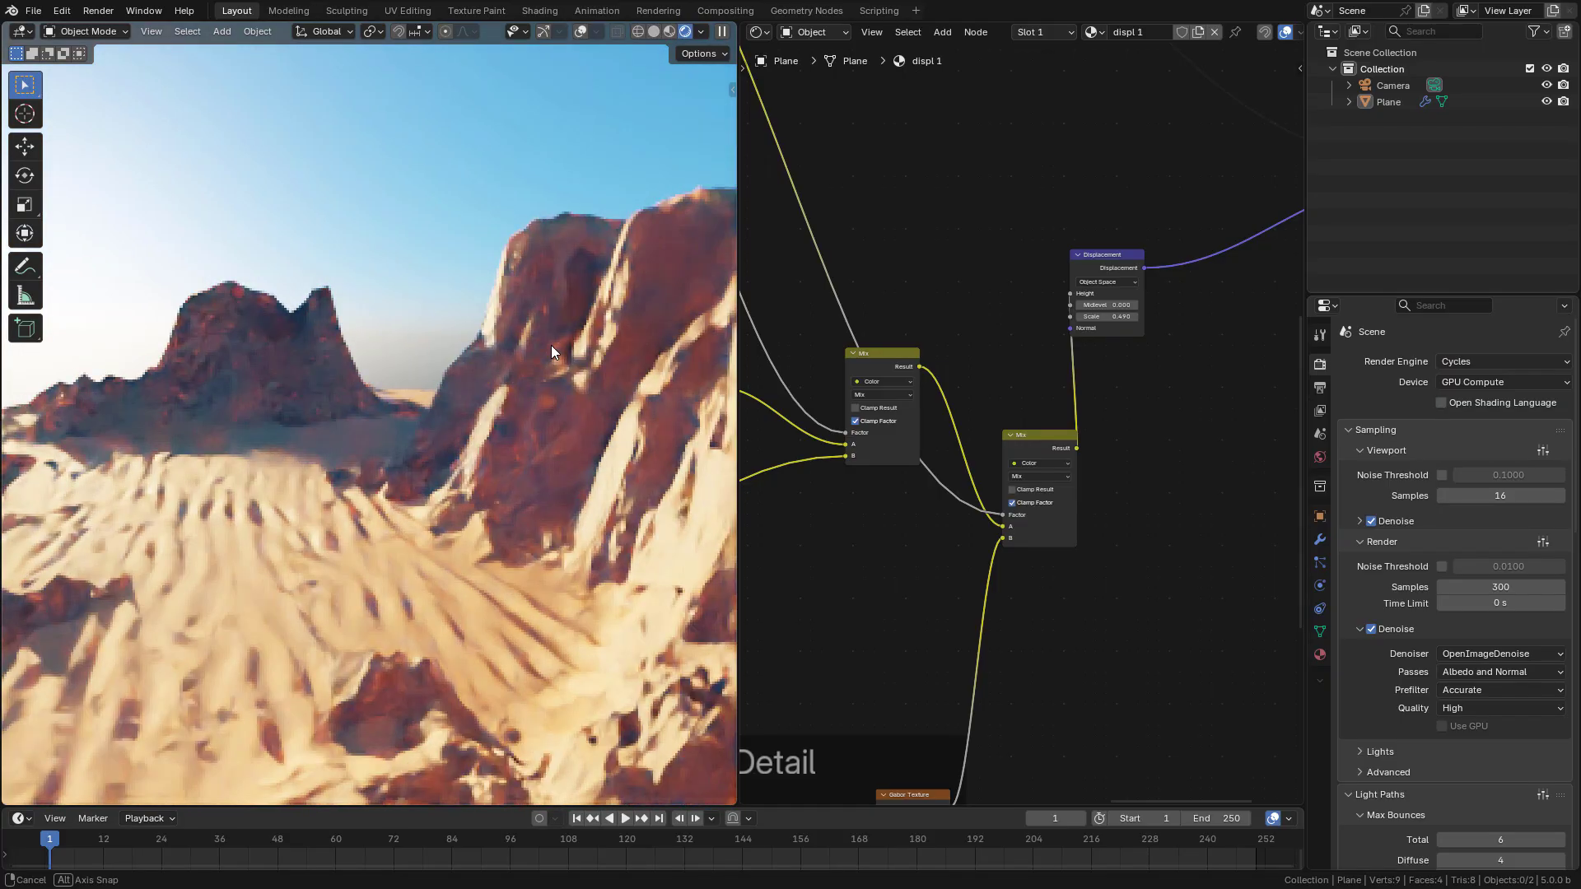
scroll(1388, 536, down, 15)
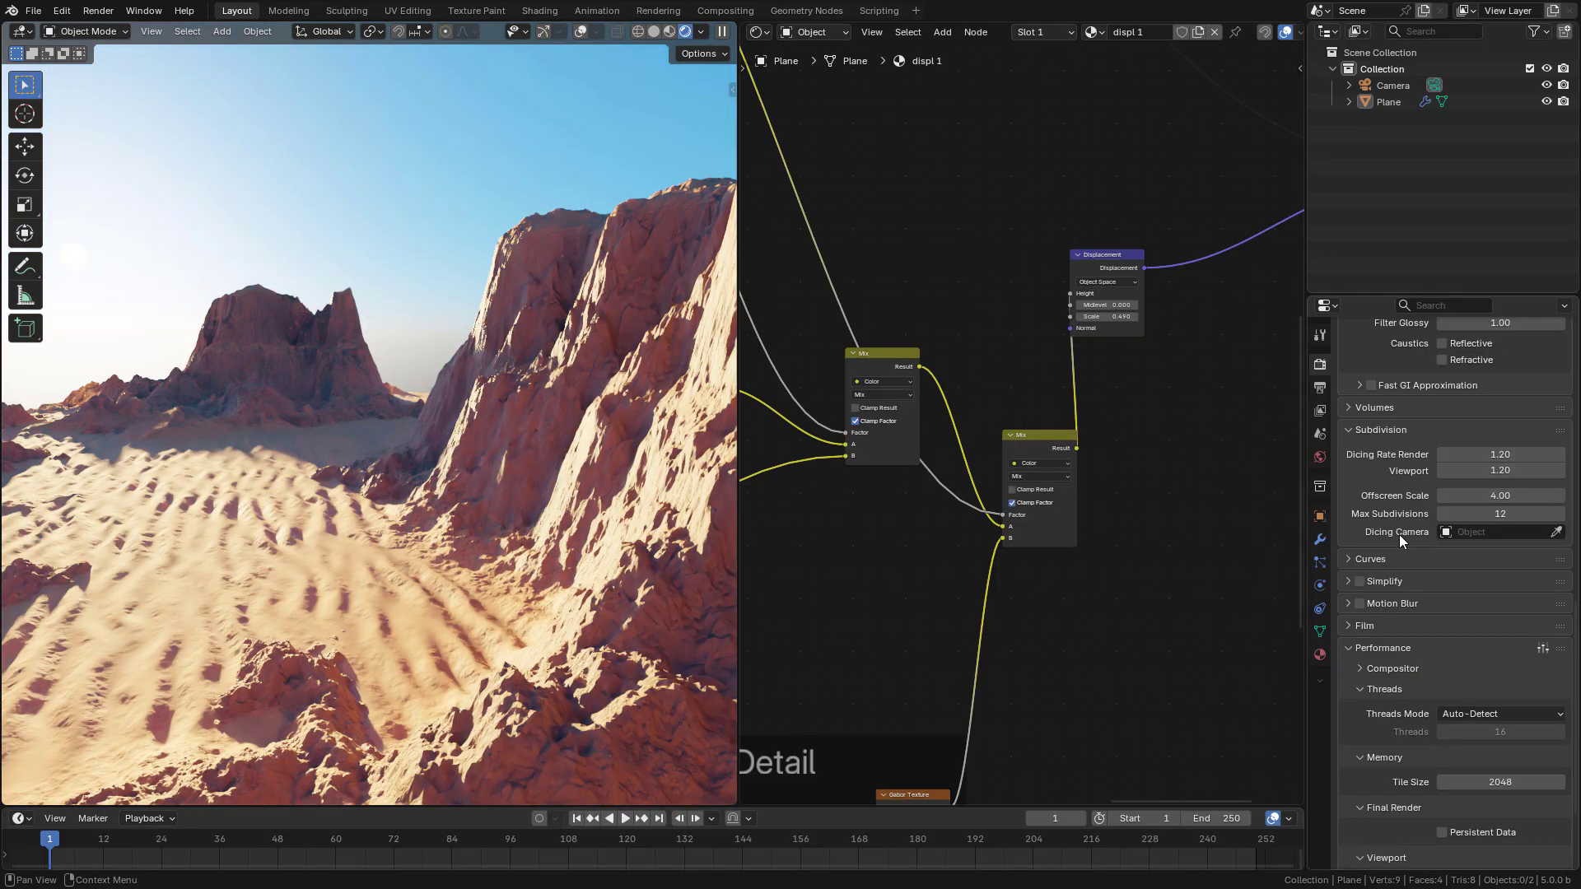
click(1477, 534)
click(1394, 538)
click(1457, 532)
click(1411, 559)
key(KP_0)
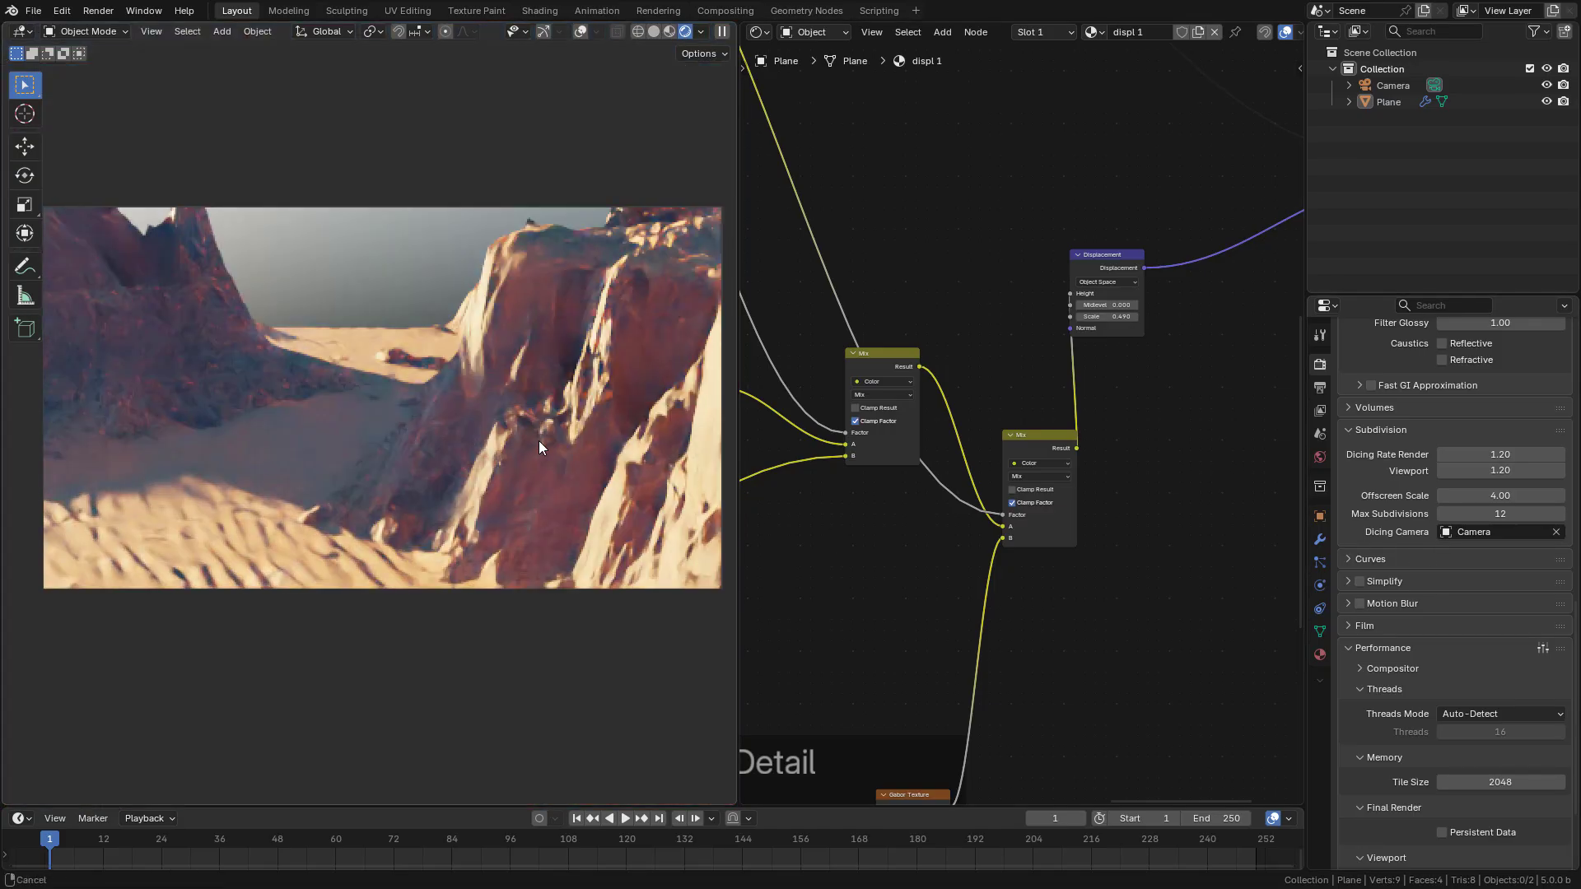